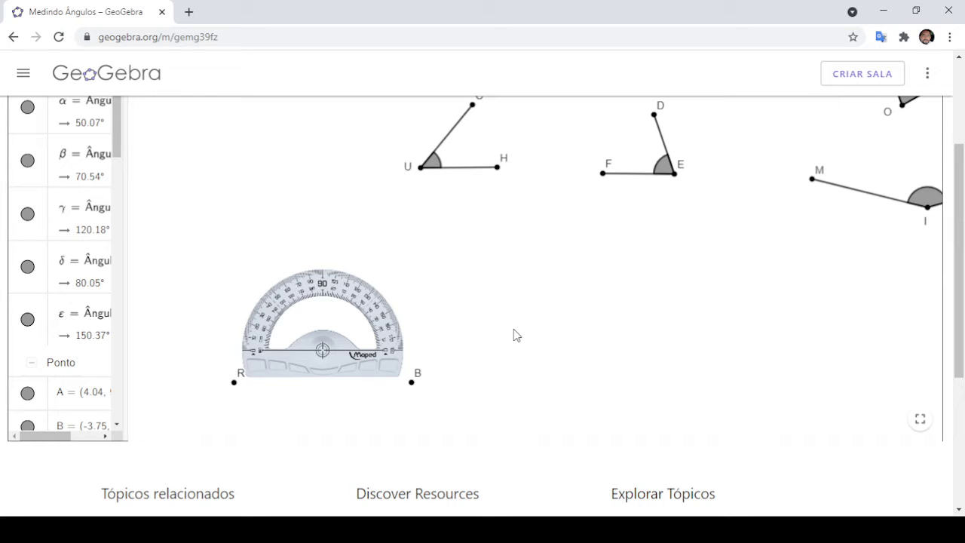
Step: Examine the protractor up close, including its centre mark, its baseline and the degree marks around the arc
drag(490, 319, 568, 313)
scroll(553, 318, up, 5)
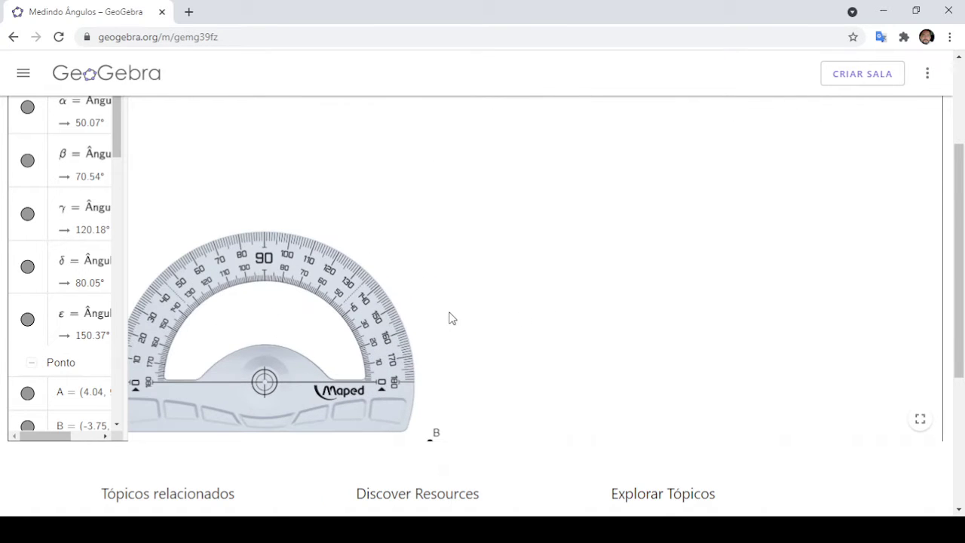
drag(450, 319, 640, 290)
scroll(641, 284, up, 4)
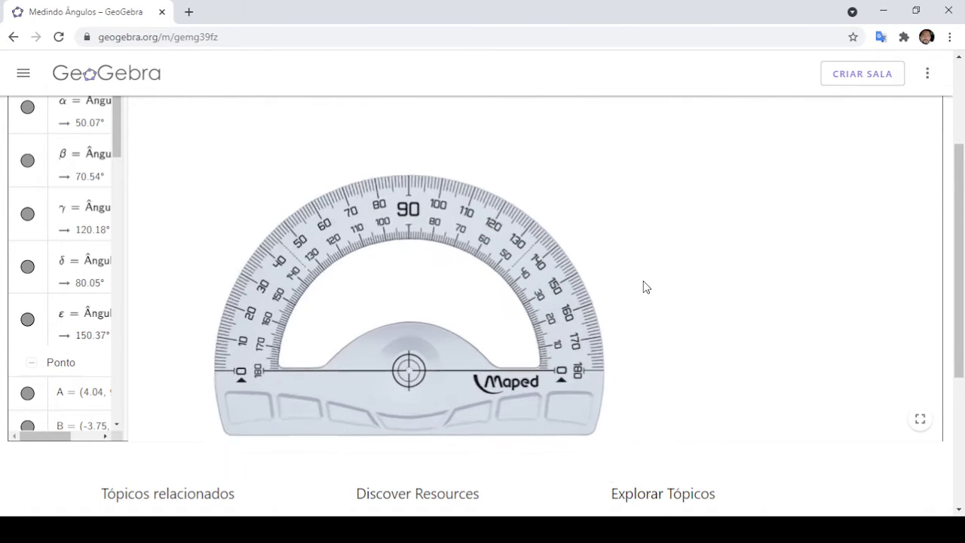
drag(699, 268, 728, 260)
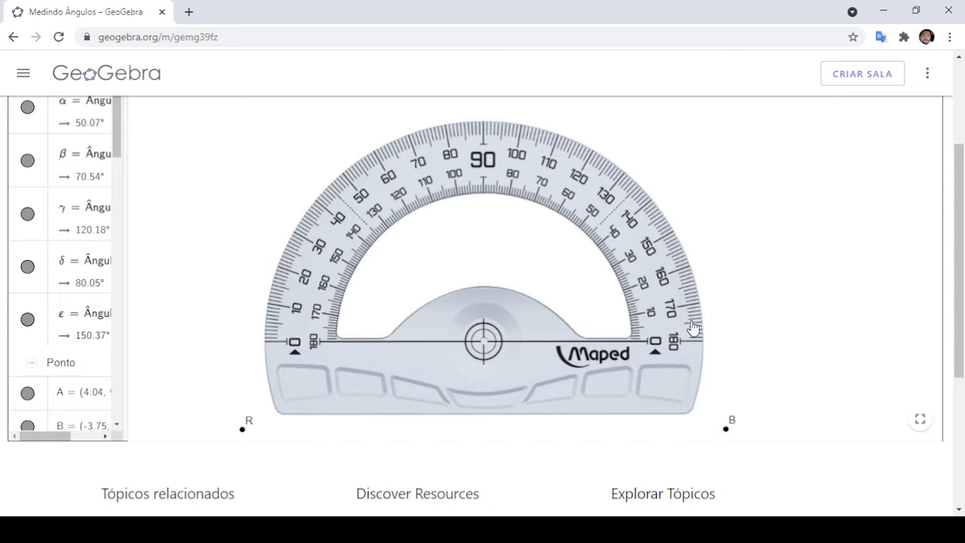
scroll(771, 301, up, 2)
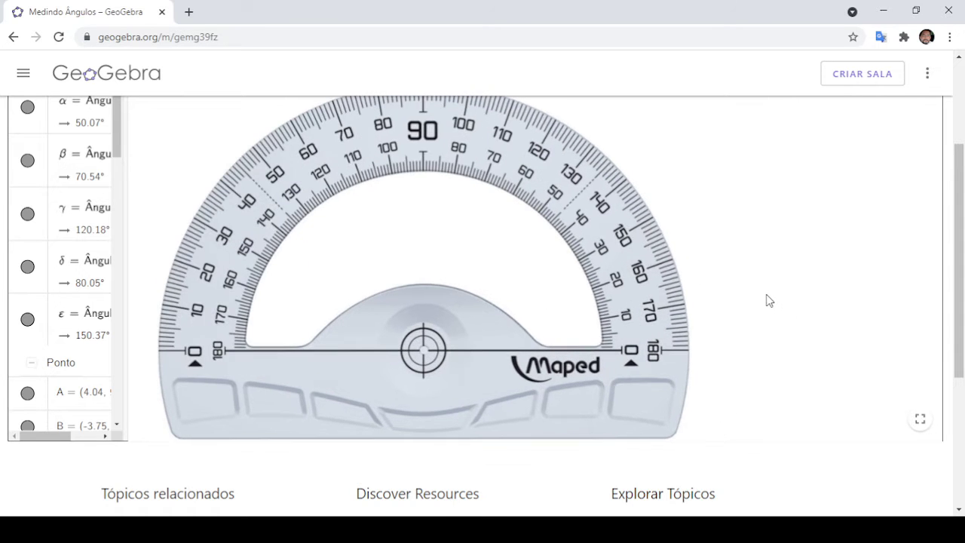
scroll(768, 299, up, 2)
scroll(760, 300, up, 4)
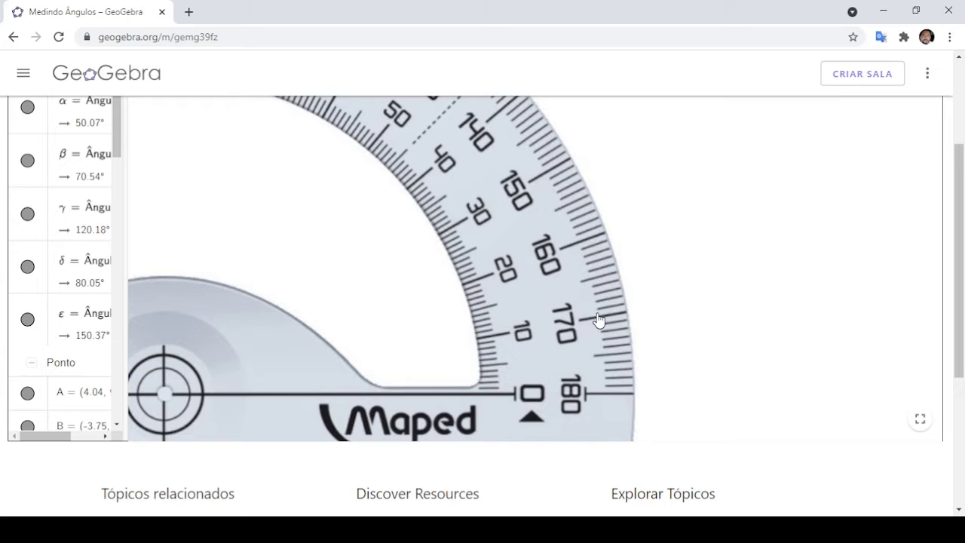
Step: Compare the protractor's inner and outer degree scales from both zero ends up to the 90 mark
drag(394, 346, 783, 293)
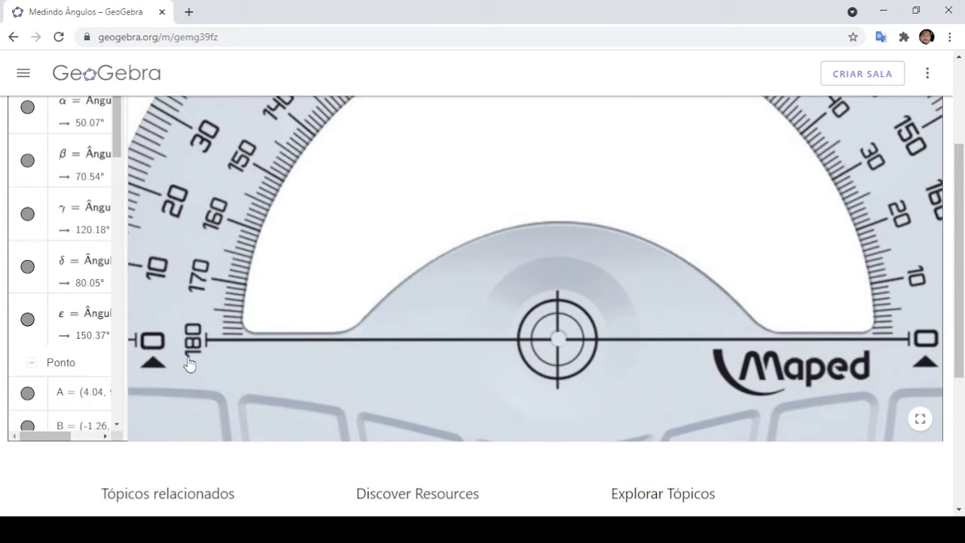
drag(191, 366, 275, 373)
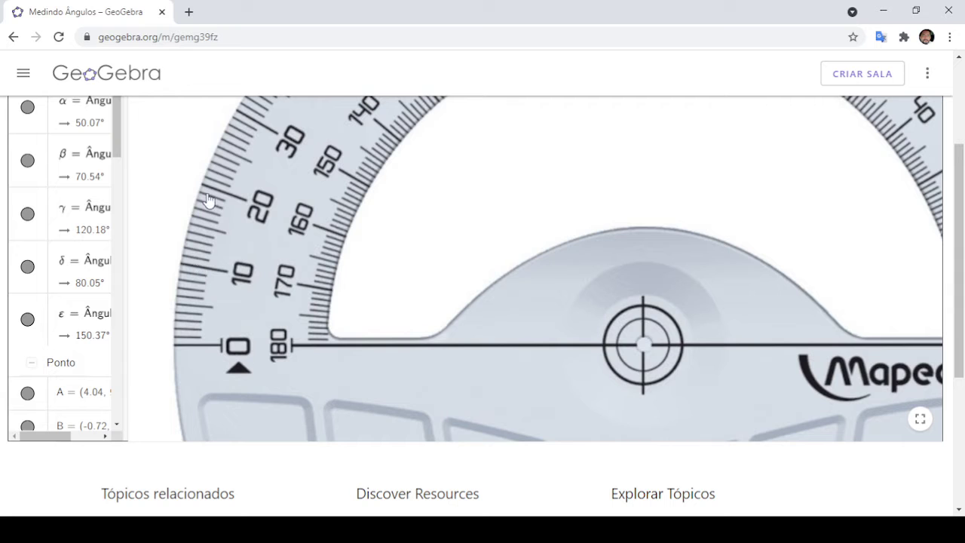
drag(568, 292, 125, 325)
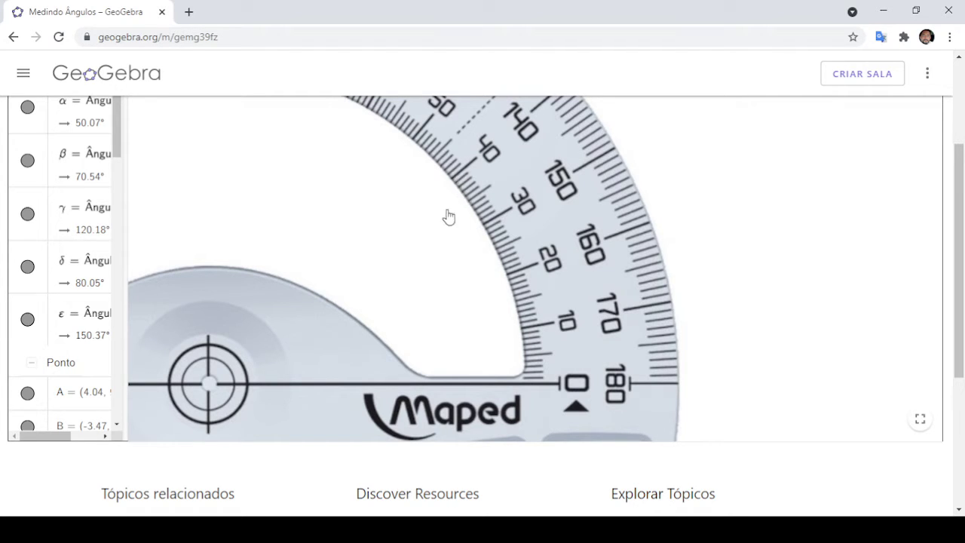
drag(474, 241, 545, 308)
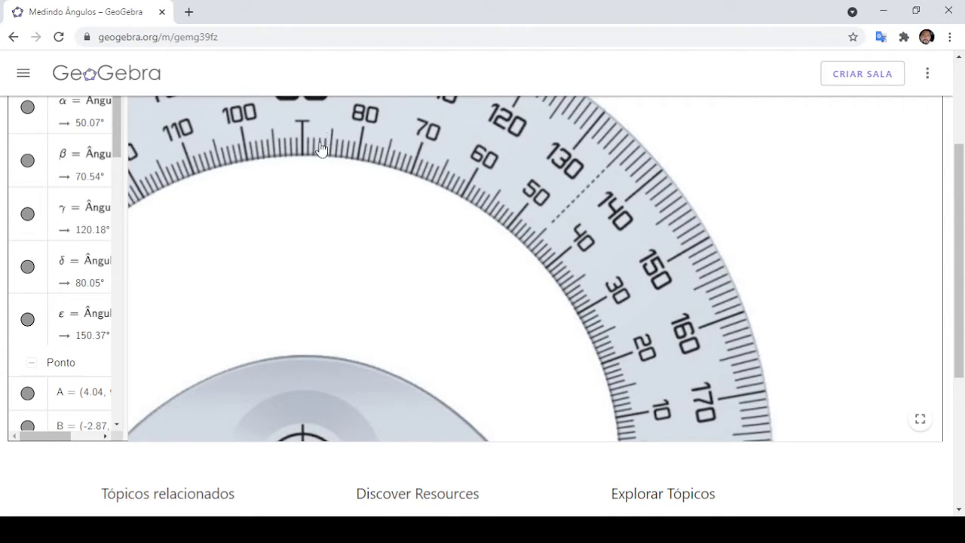
scroll(316, 147, down, 3)
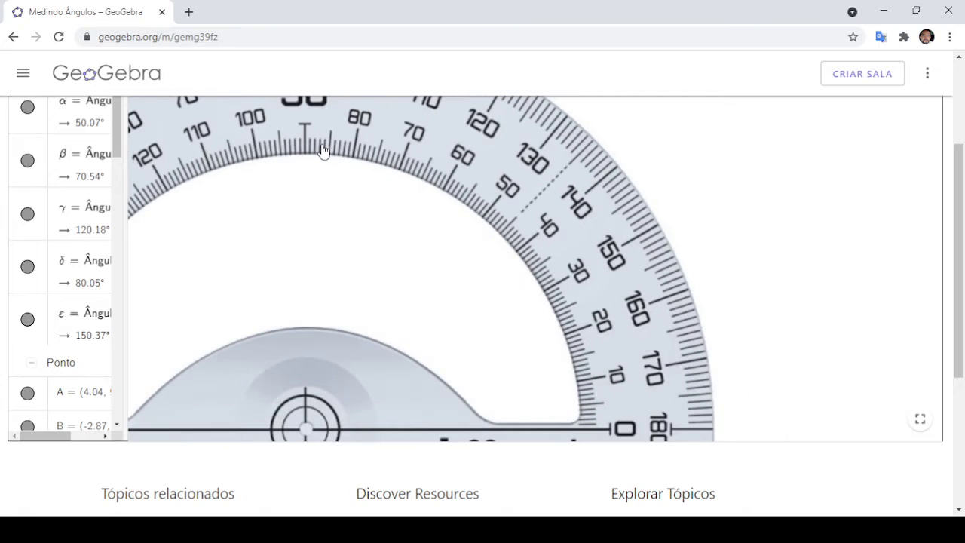
drag(322, 168, 323, 262)
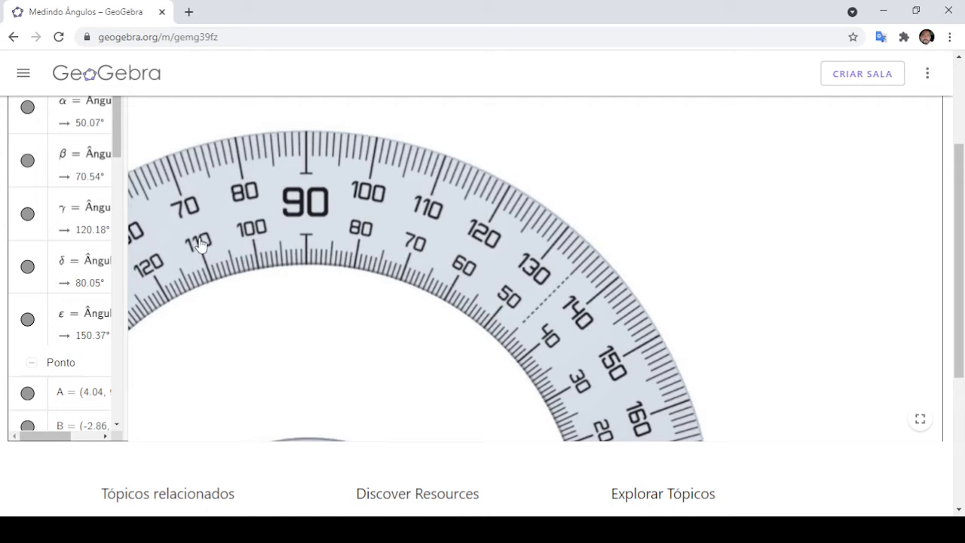
scroll(551, 248, down, 5)
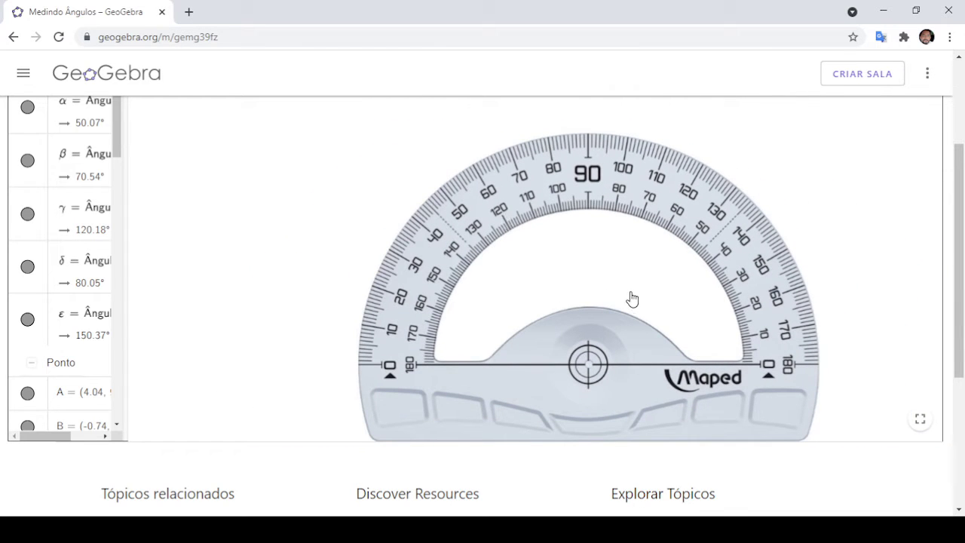
scroll(646, 300, down, 2)
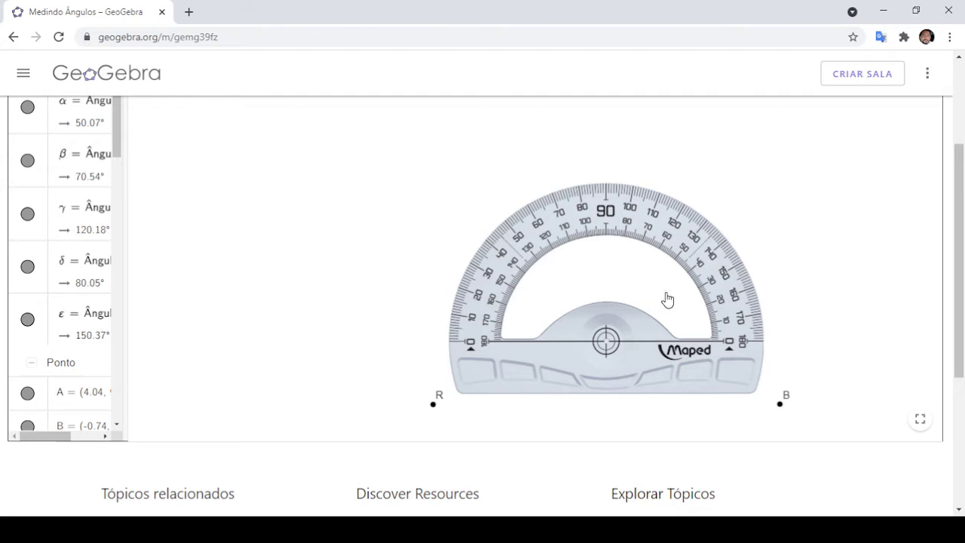
Step: Bring the protractor up beside angle CUH, just outside vertex U
drag(882, 291, 609, 252)
scroll(609, 252, down, 2)
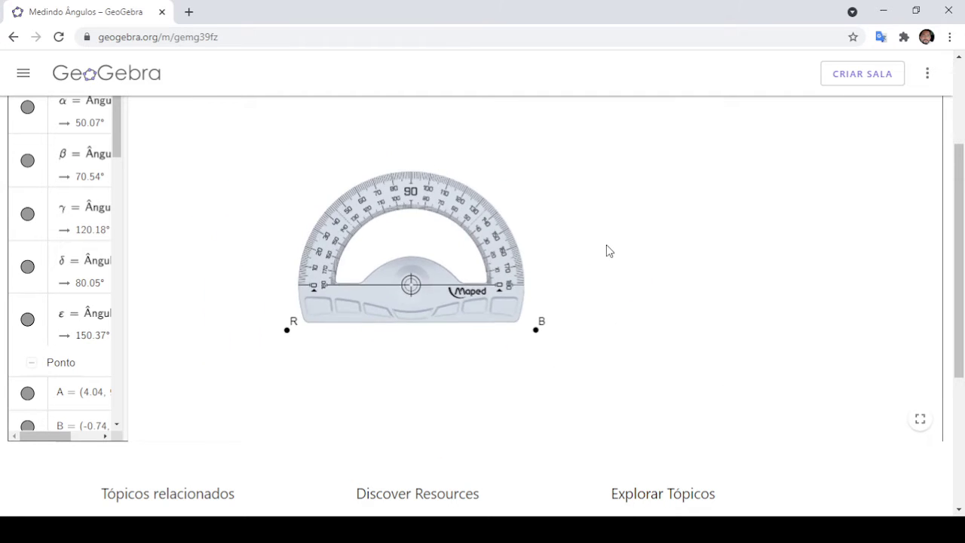
drag(711, 283, 569, 390)
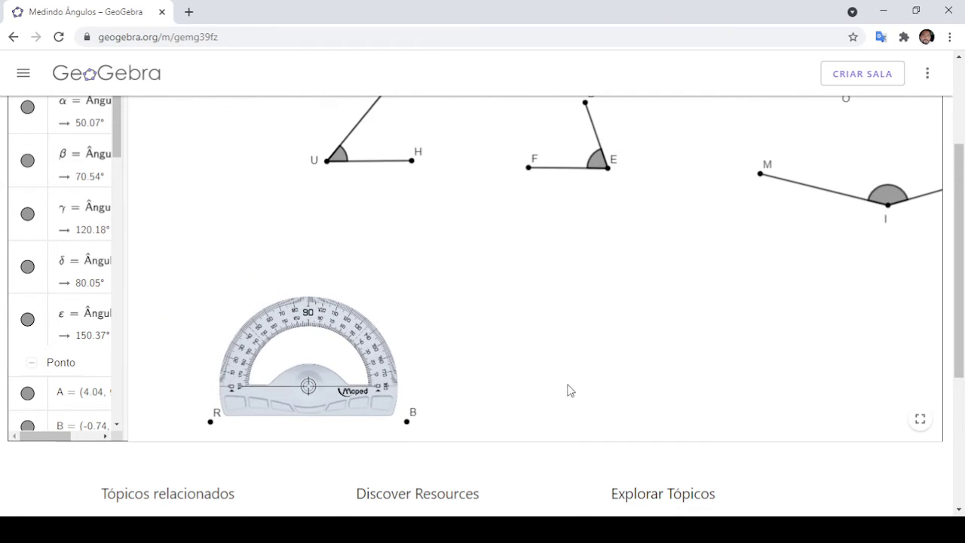
drag(533, 247, 609, 321)
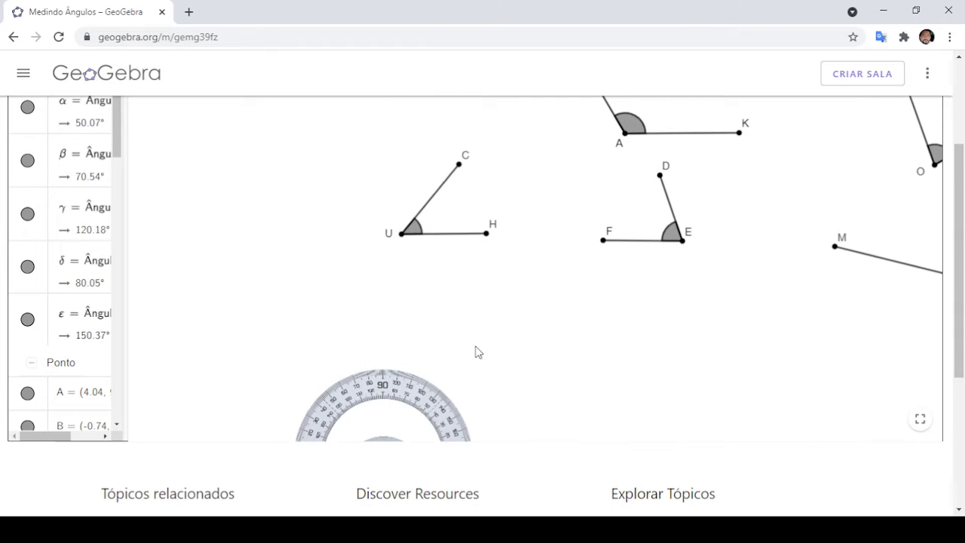
drag(389, 393, 285, 213)
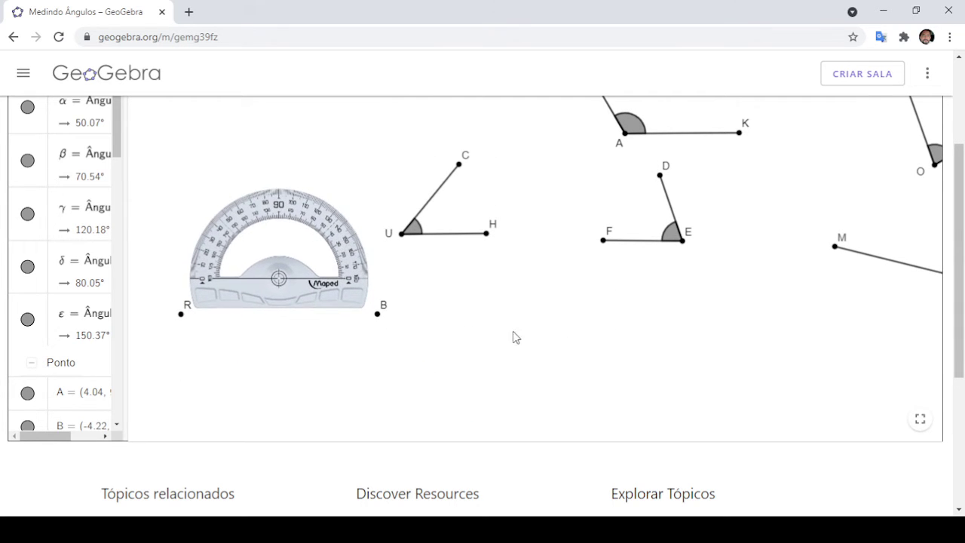
Step: Place the protractor's centre mark on vertex U with its baseline along segment UH
drag(571, 337, 570, 390)
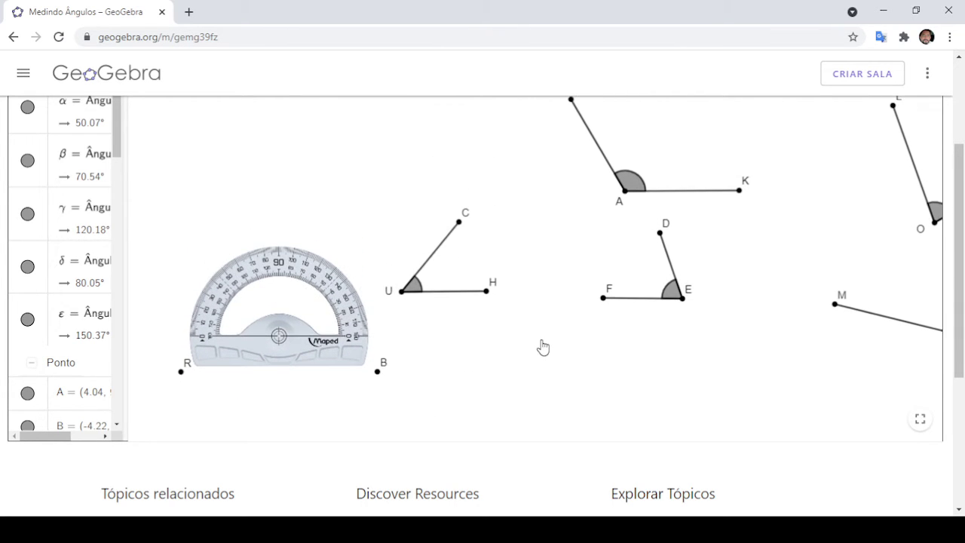
drag(543, 347, 607, 336)
scroll(581, 340, up, 4)
scroll(603, 361, up, 1)
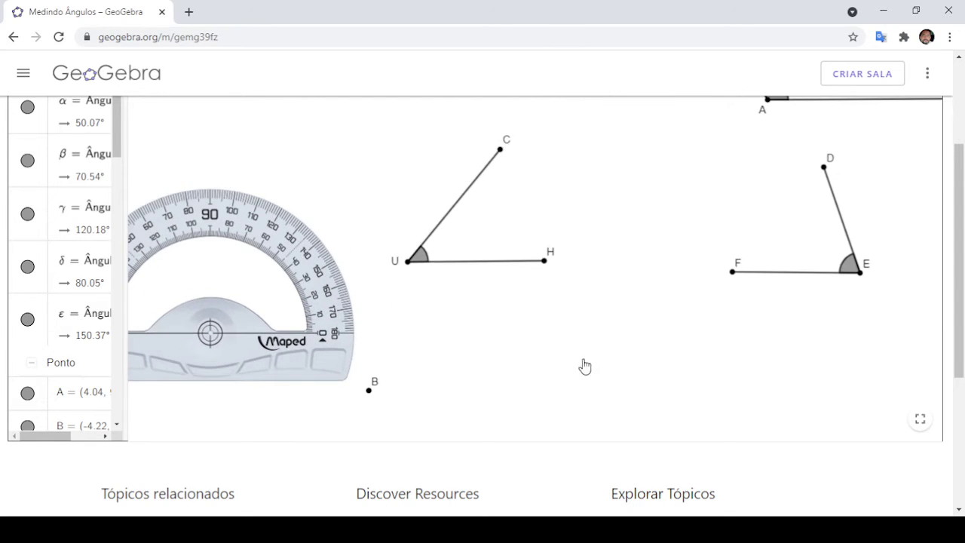
drag(583, 367, 667, 367)
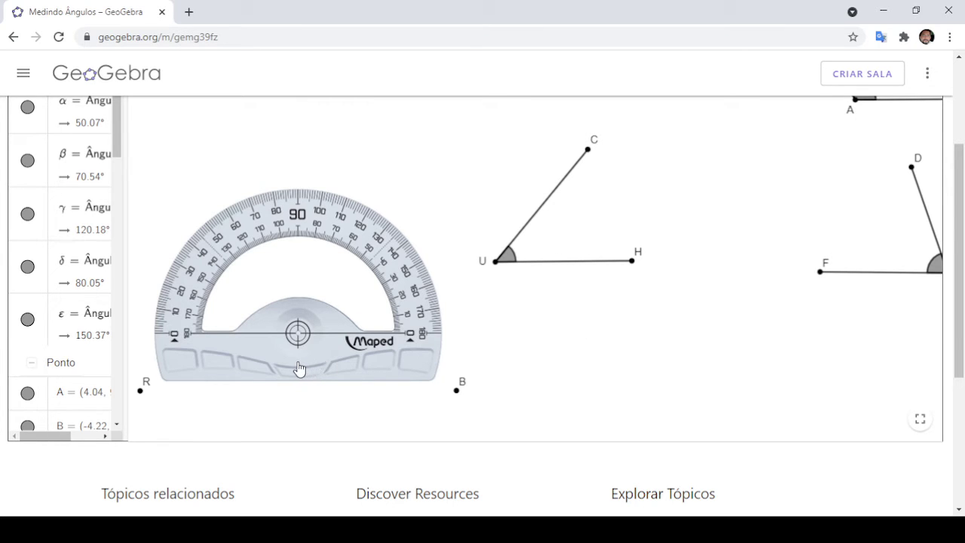
drag(298, 368, 496, 296)
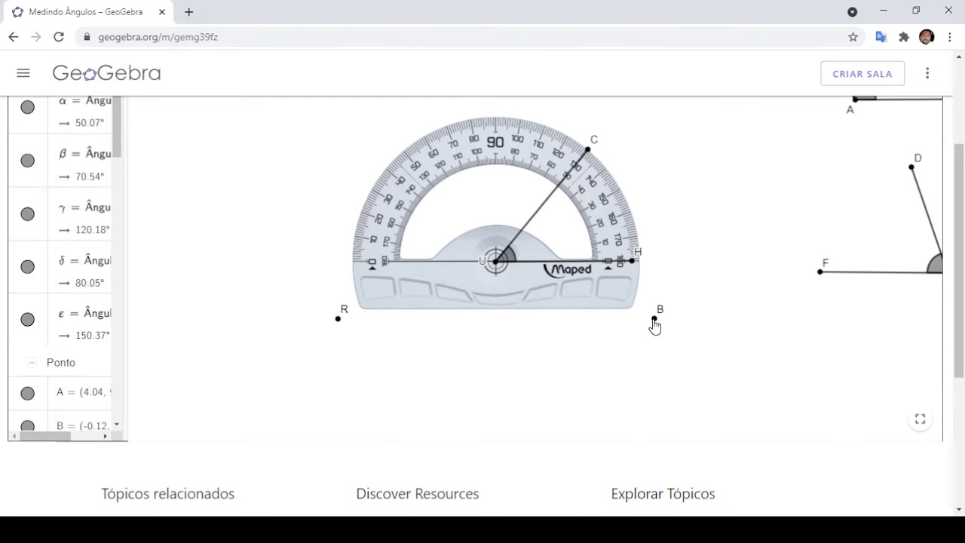
Step: Tilt the protractor with its control points B and R, and put its centre mark back on vertex U
drag(653, 319, 628, 354)
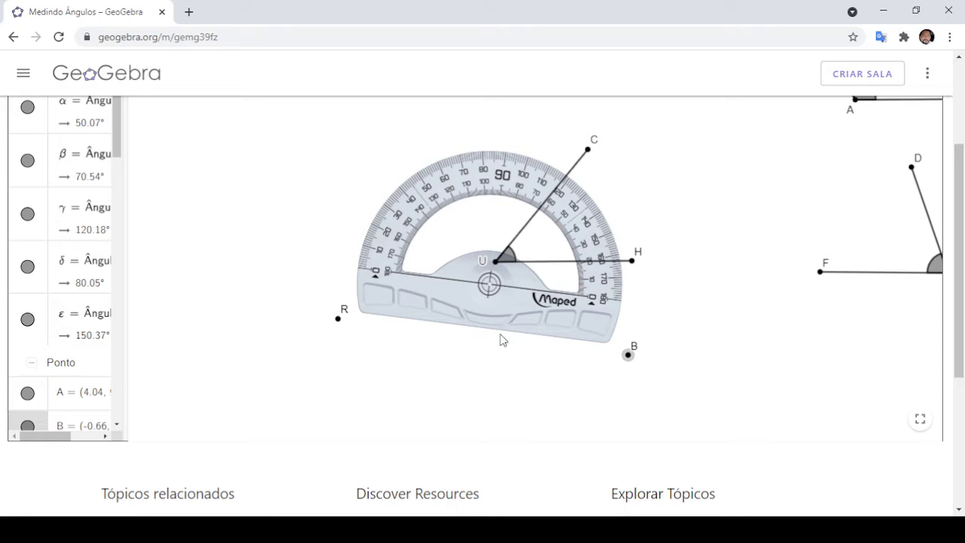
drag(338, 321, 343, 281)
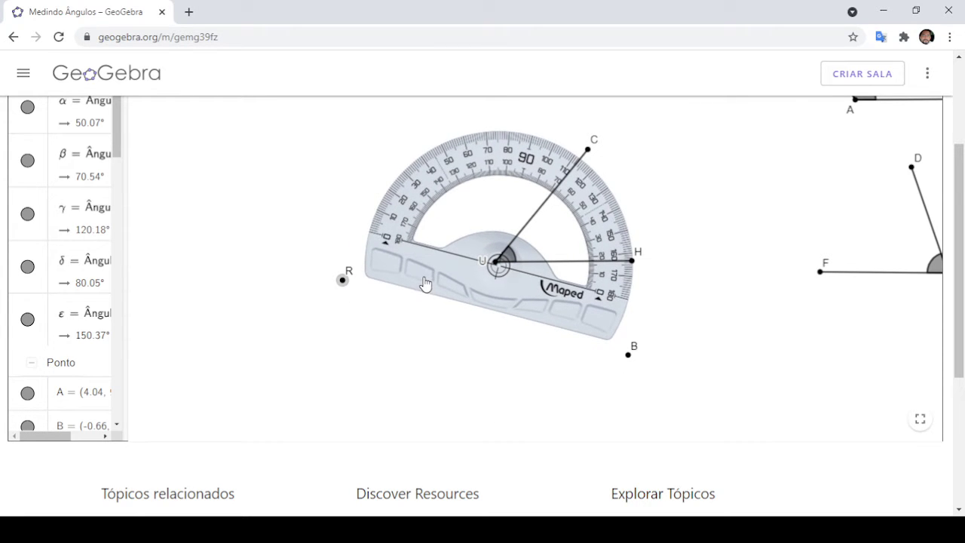
drag(425, 284, 422, 280)
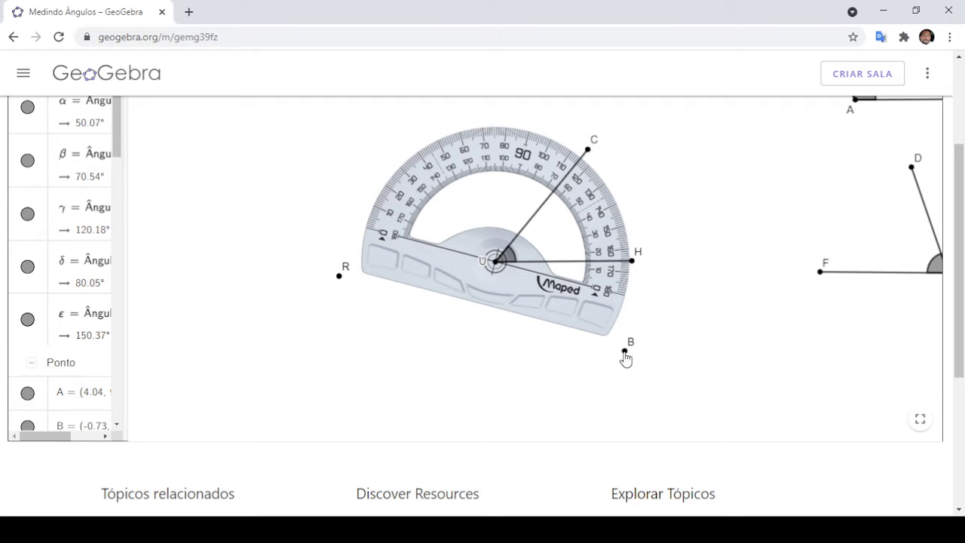
Step: Rotate the protractor back towards segment UH using control point B, recentring it on vertex U
drag(624, 352, 662, 311)
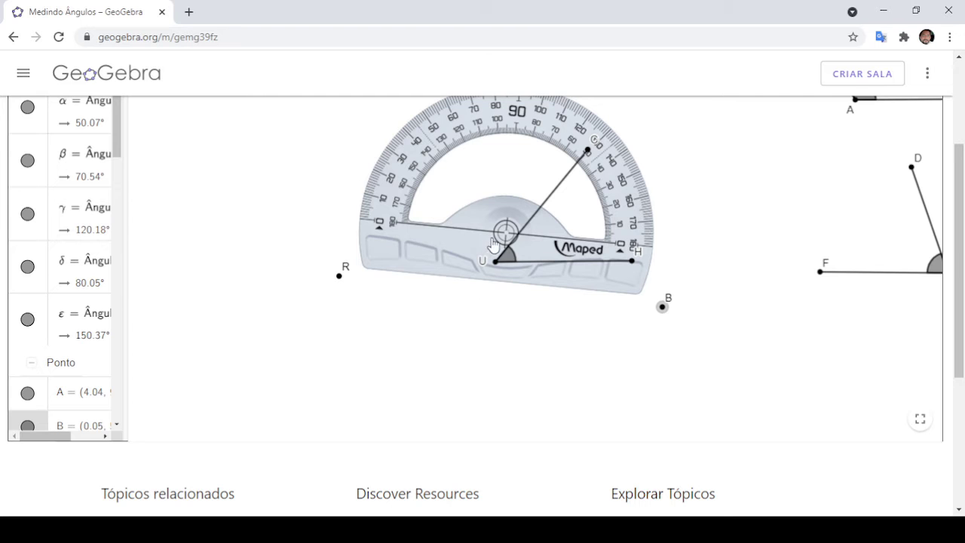
drag(505, 233, 494, 266)
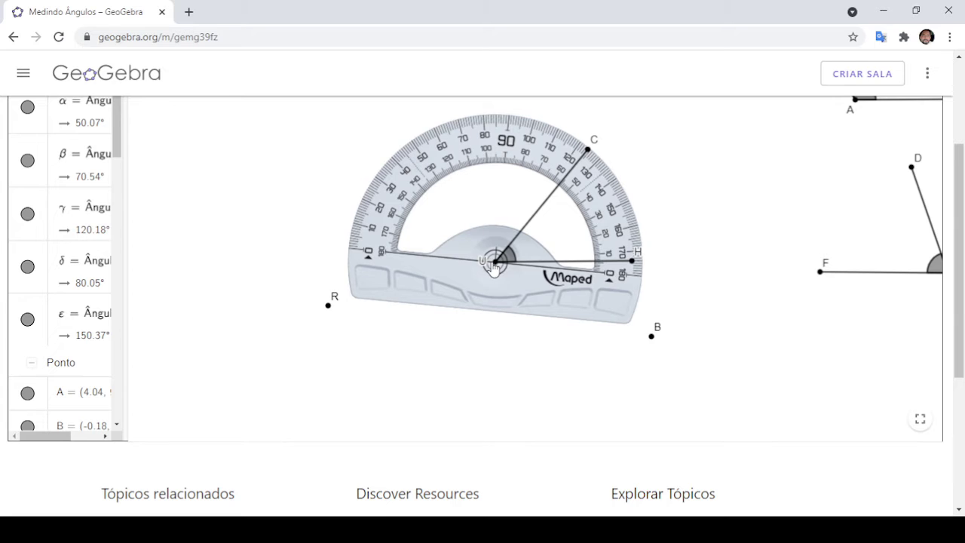
drag(652, 338, 661, 320)
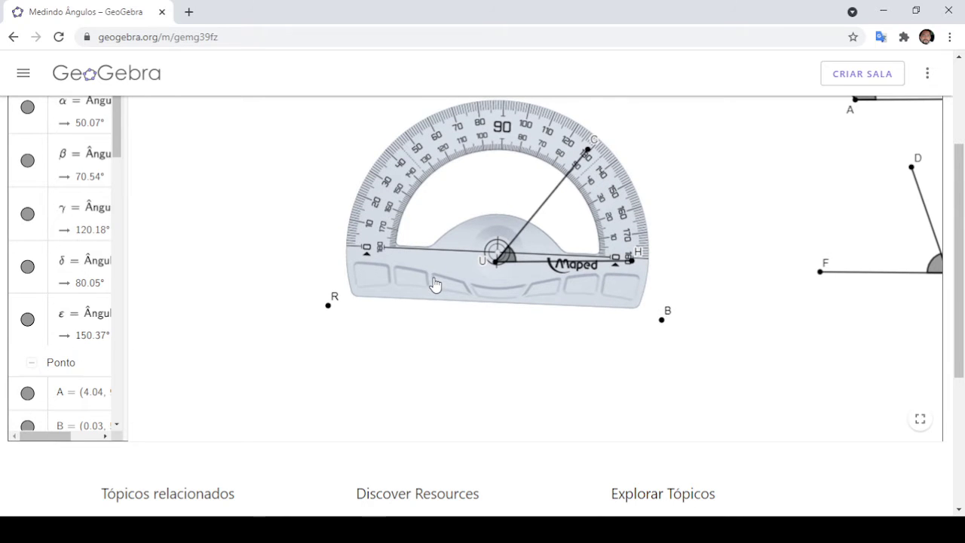
drag(435, 283, 437, 293)
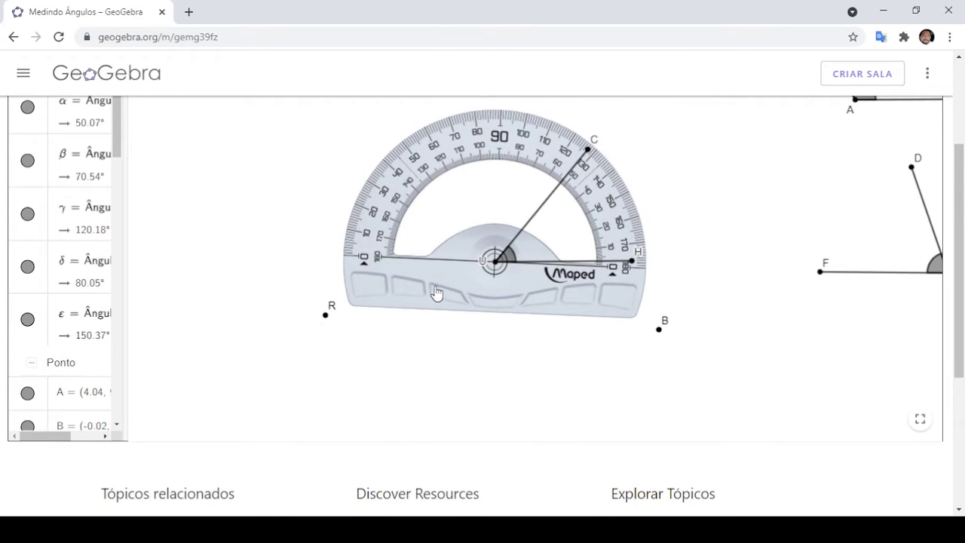
drag(659, 330, 661, 324)
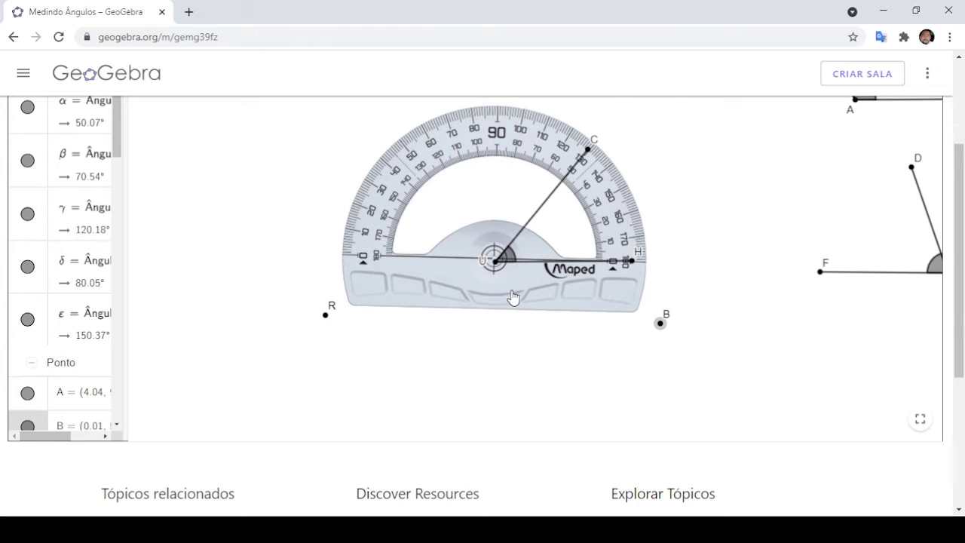
drag(512, 299, 514, 300)
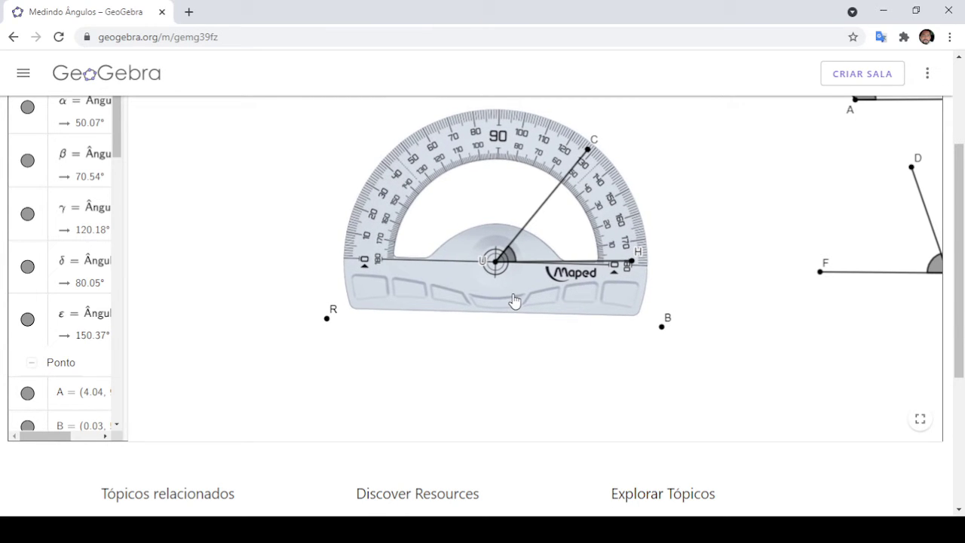
Step: Fine-tune the protractor's tilt and position so its baseline lies along UH, and check the alignment at the zero mark
click(662, 327)
drag(661, 327, 661, 323)
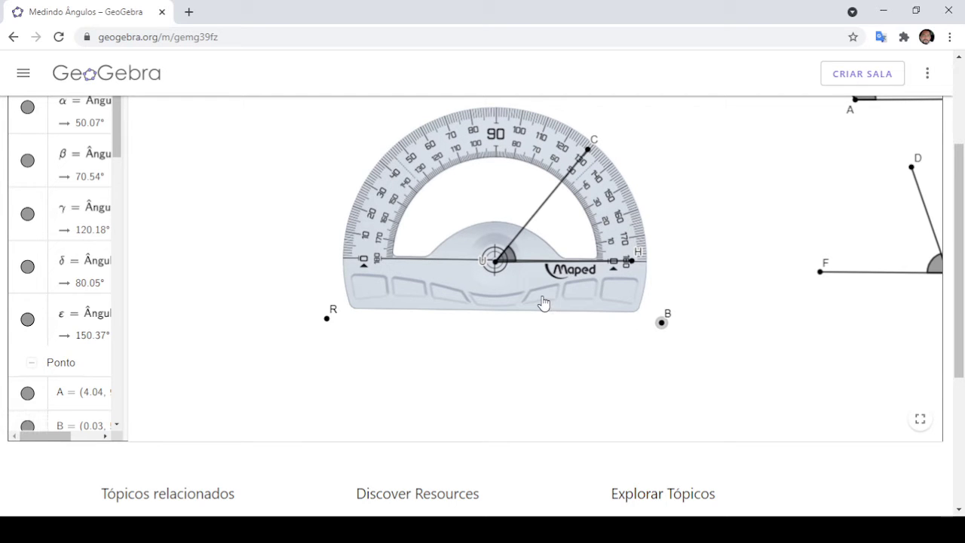
drag(547, 308, 544, 304)
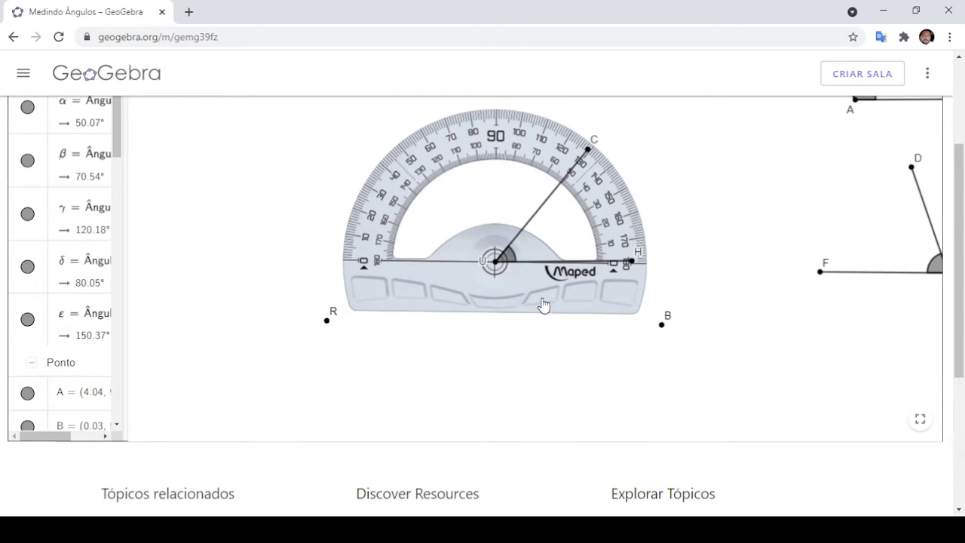
click(661, 331)
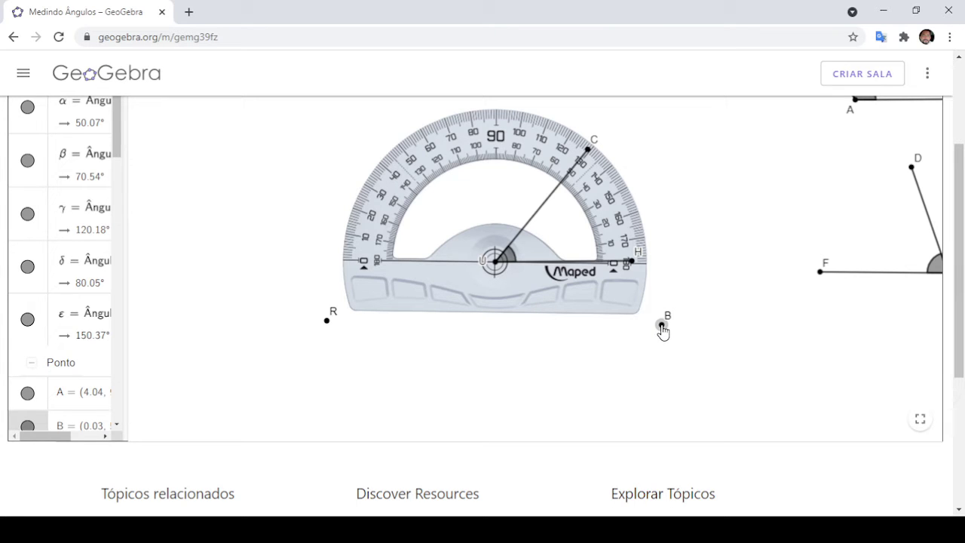
drag(662, 330, 663, 329)
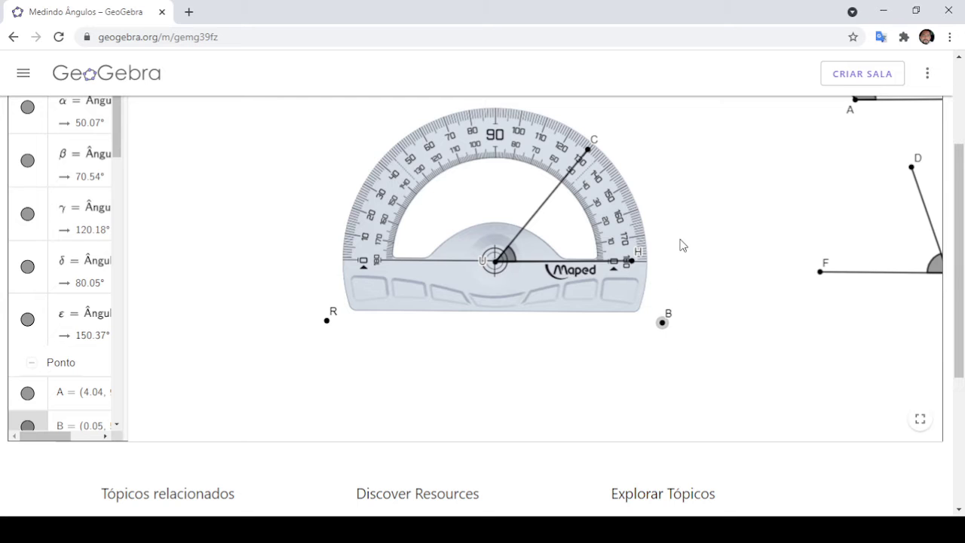
scroll(680, 245, up, 5)
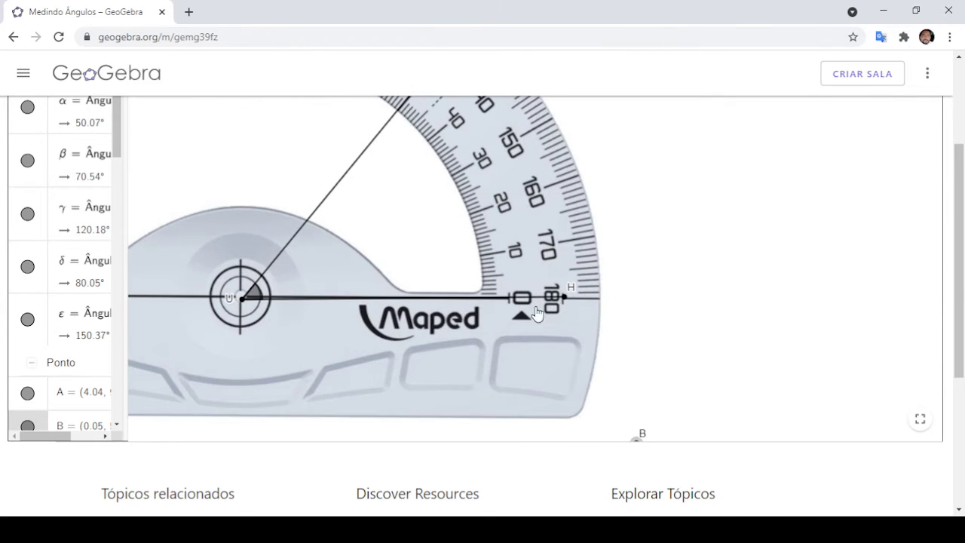
Step: Nudge vertex U onto the protractor's centre mark and read angle CUH on the scale
click(241, 302)
drag(241, 302, 240, 301)
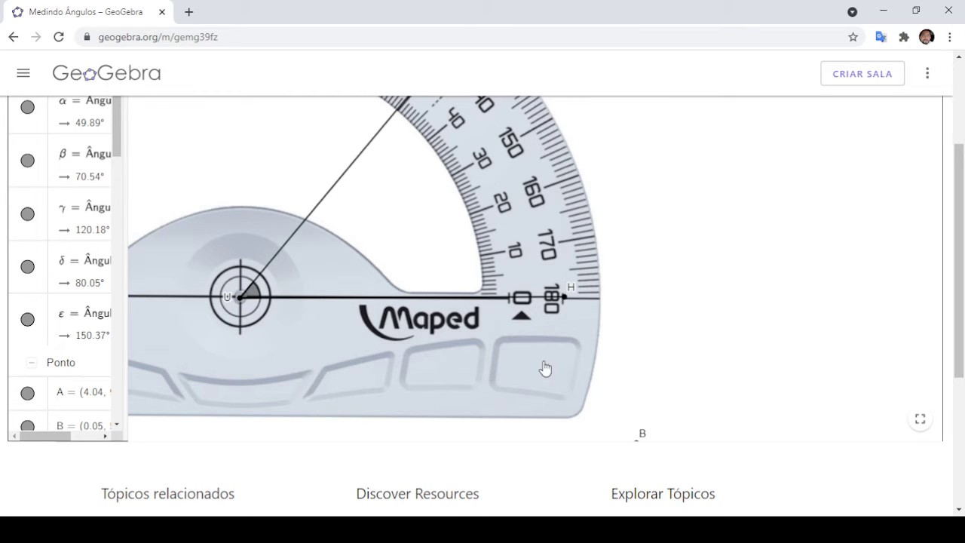
scroll(695, 313, up, 1)
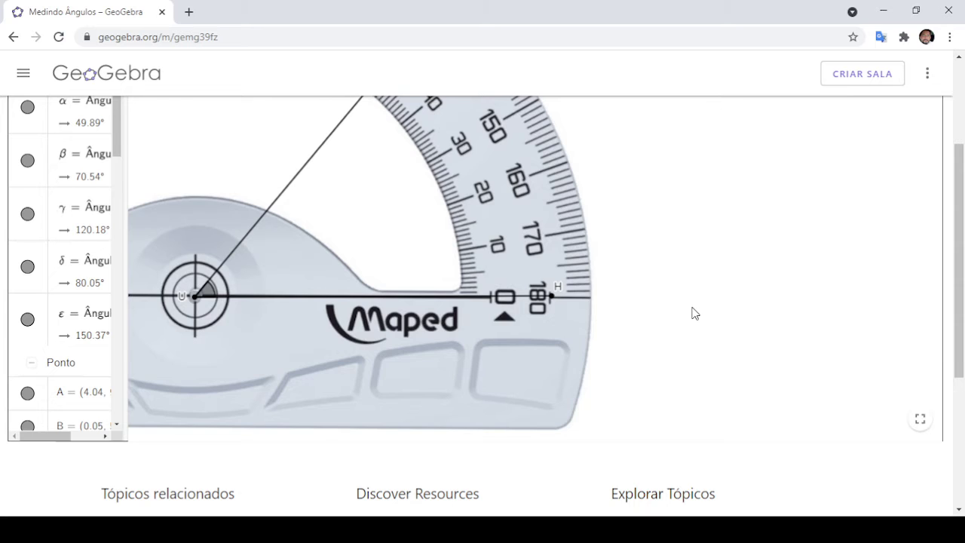
scroll(694, 313, down, 4)
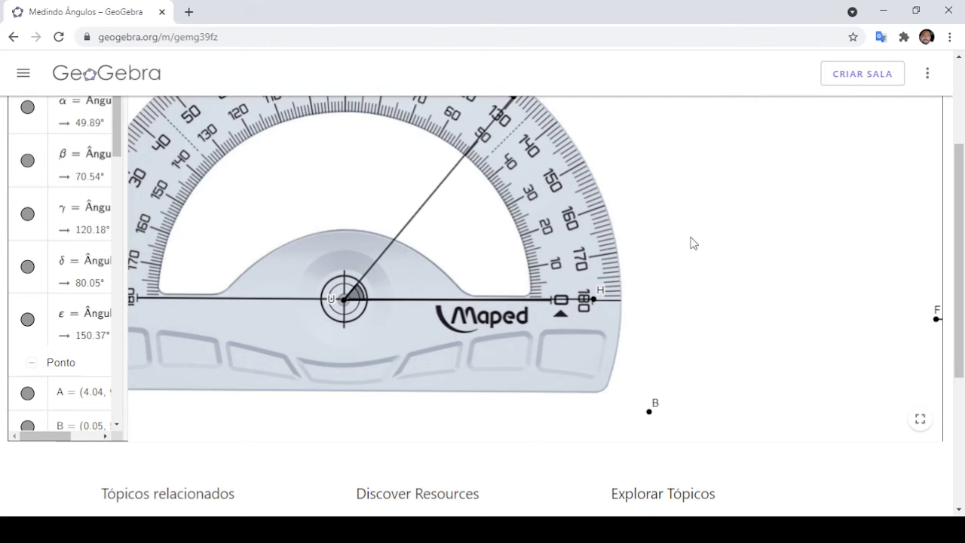
drag(693, 243, 696, 278)
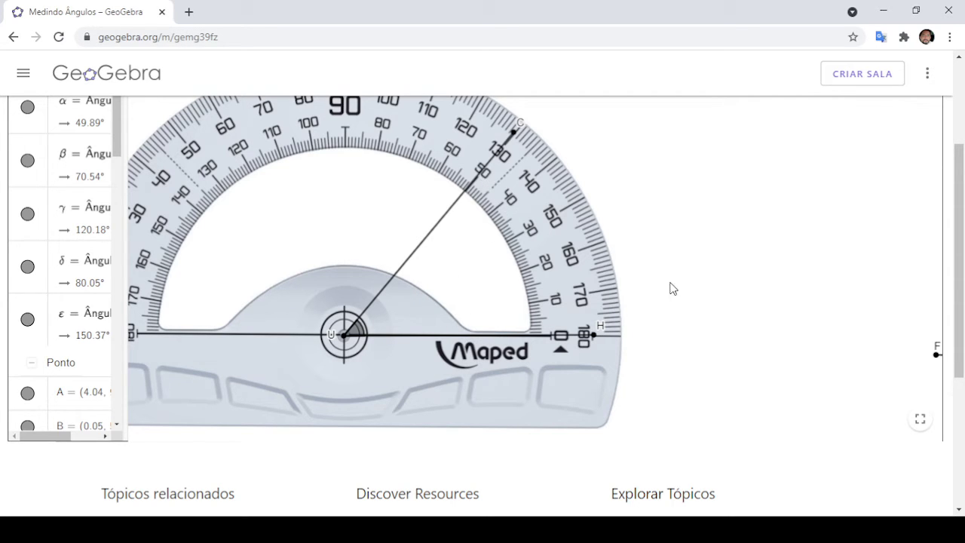
scroll(693, 349, up, 1)
scroll(693, 351, down, 4)
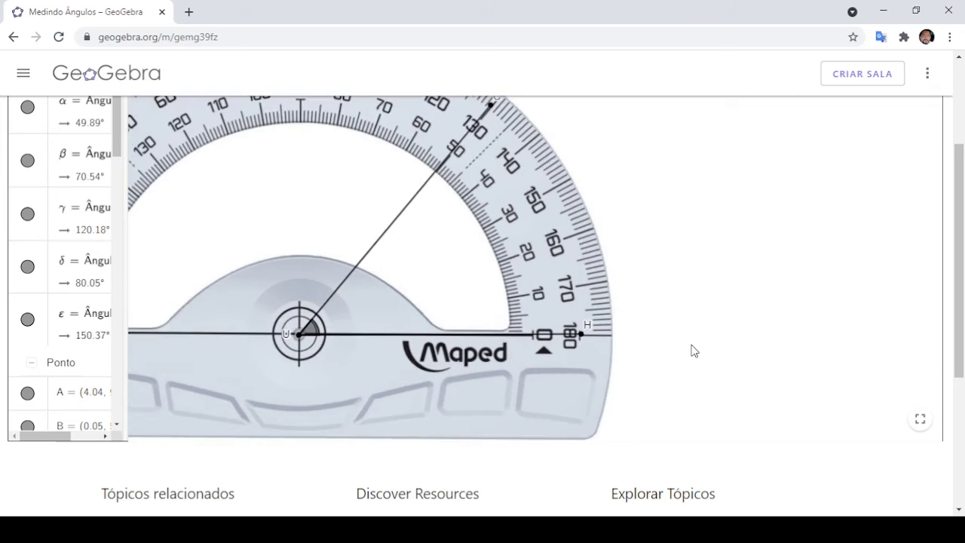
scroll(694, 361, down, 1)
Step: Move the protractor from angle CUH to angle DEF, placing its centre mark on vertex E
drag(747, 405, 491, 418)
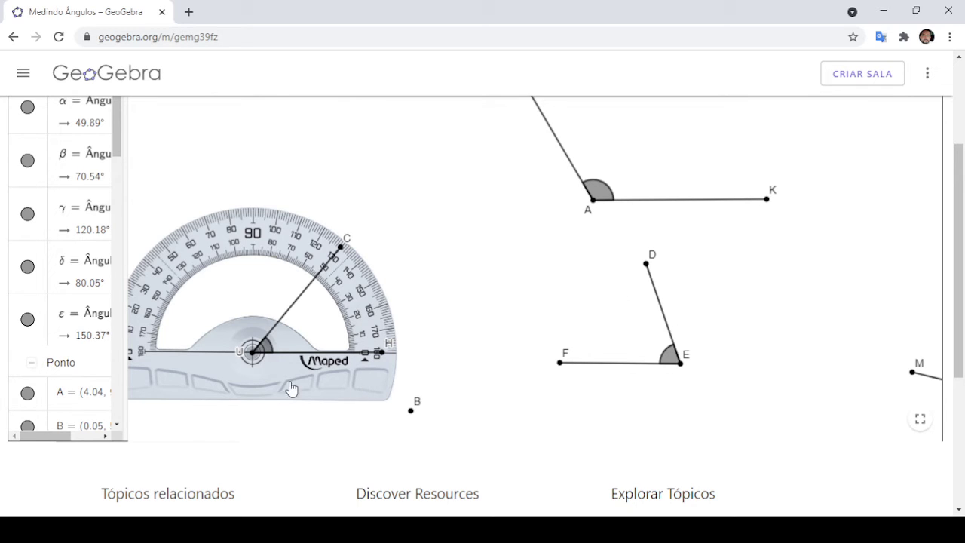
drag(261, 379, 436, 412)
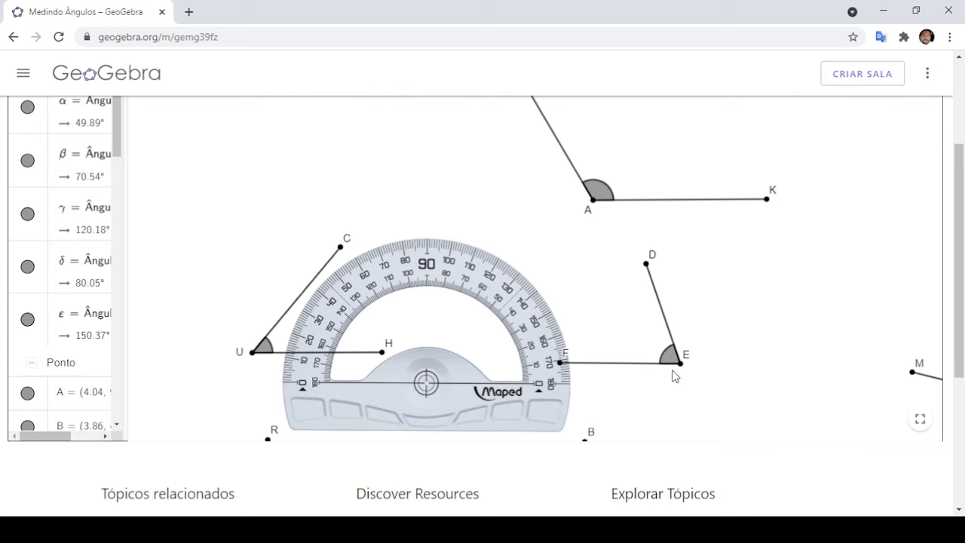
drag(439, 412, 694, 394)
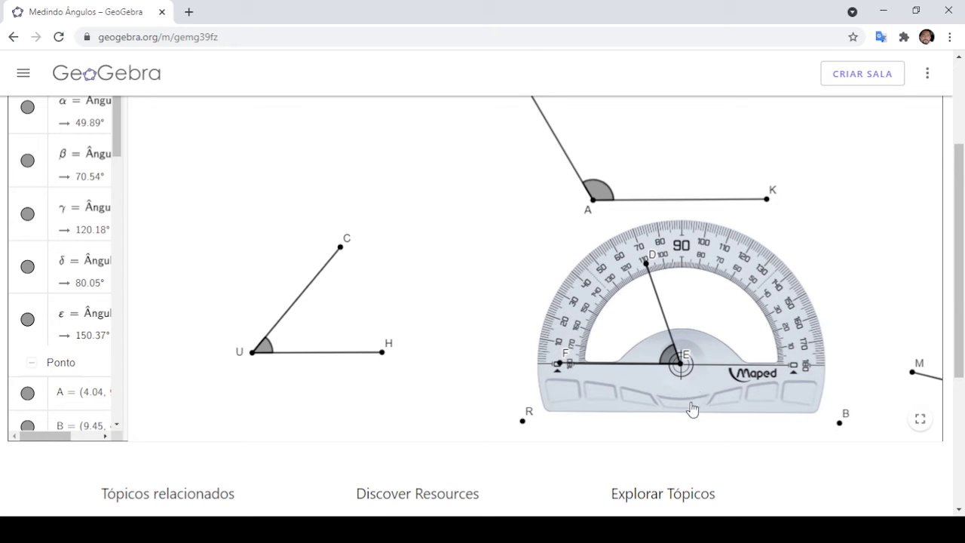
Step: Align the protractor's baseline with segment EF using control point R, recentre it on vertex E, and read angle DEF
scroll(701, 434, up, 8)
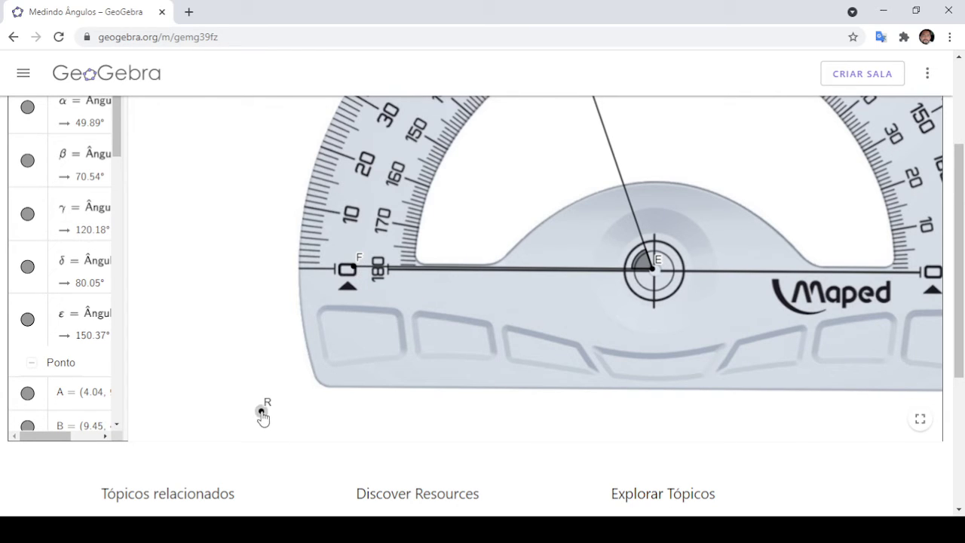
drag(262, 417, 261, 414)
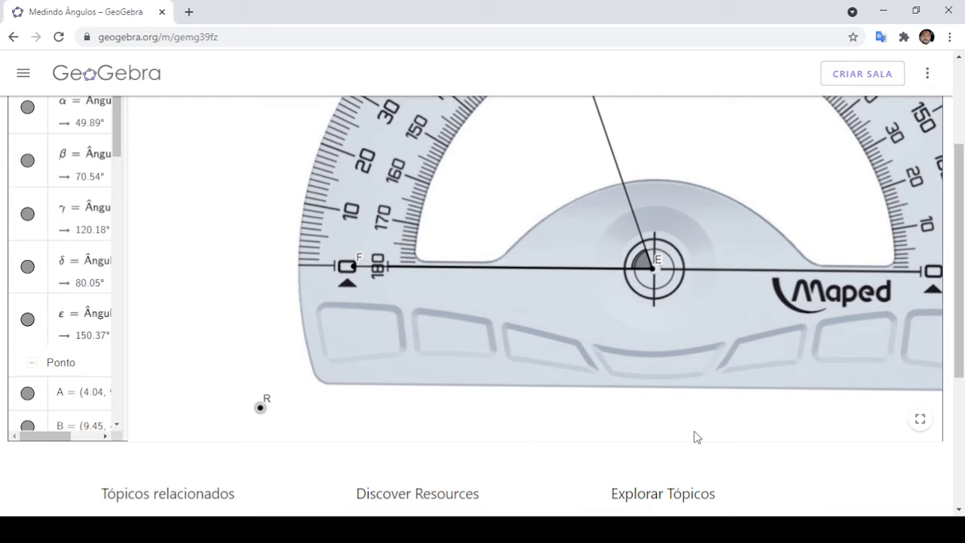
scroll(695, 436, up, 1)
scroll(695, 436, down, 2)
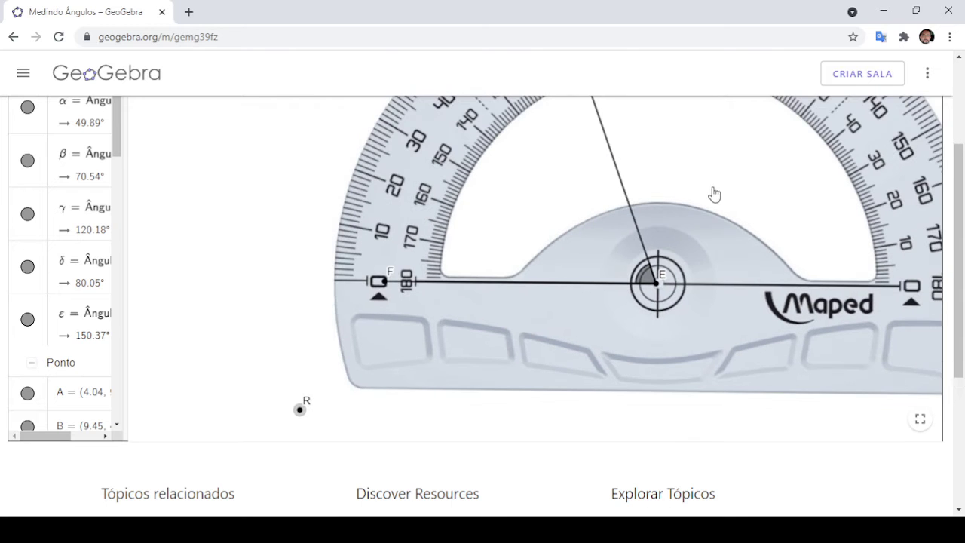
mouse_move(704, 178)
mouse_down()
mouse_move(663, 246)
mouse_move(693, 173)
mouse_move(700, 217)
mouse_move(694, 176)
mouse_move(707, 169)
mouse_up()
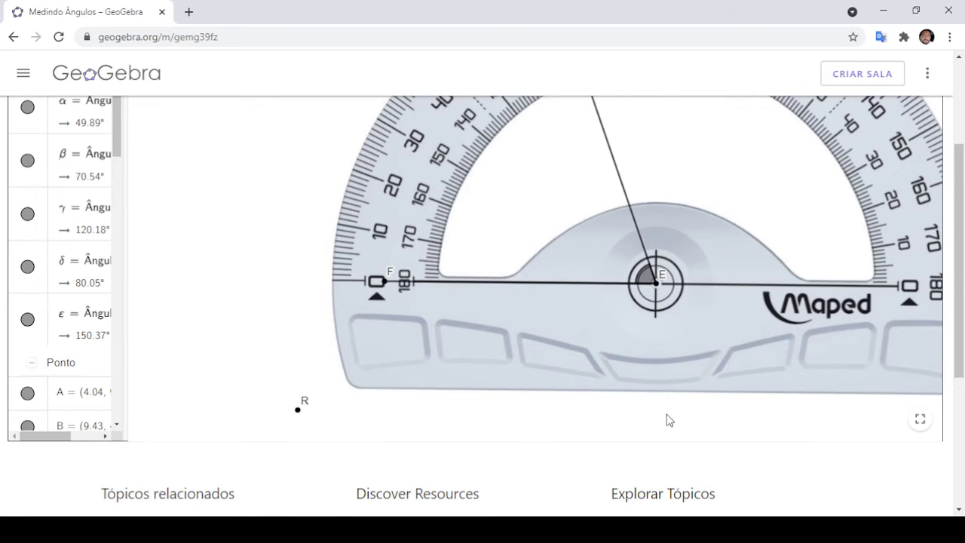
scroll(210, 308, up, 1)
scroll(209, 308, down, 3)
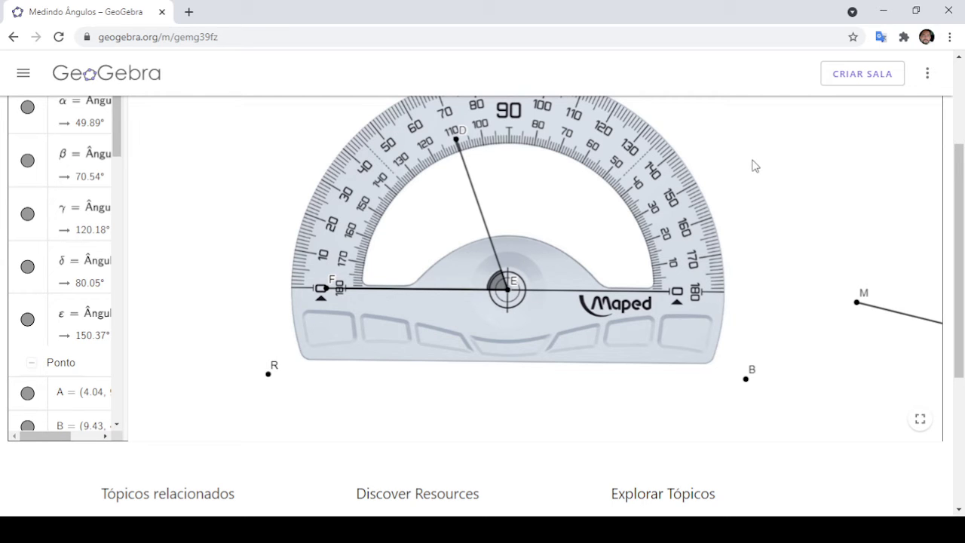
scroll(755, 165, down, 3)
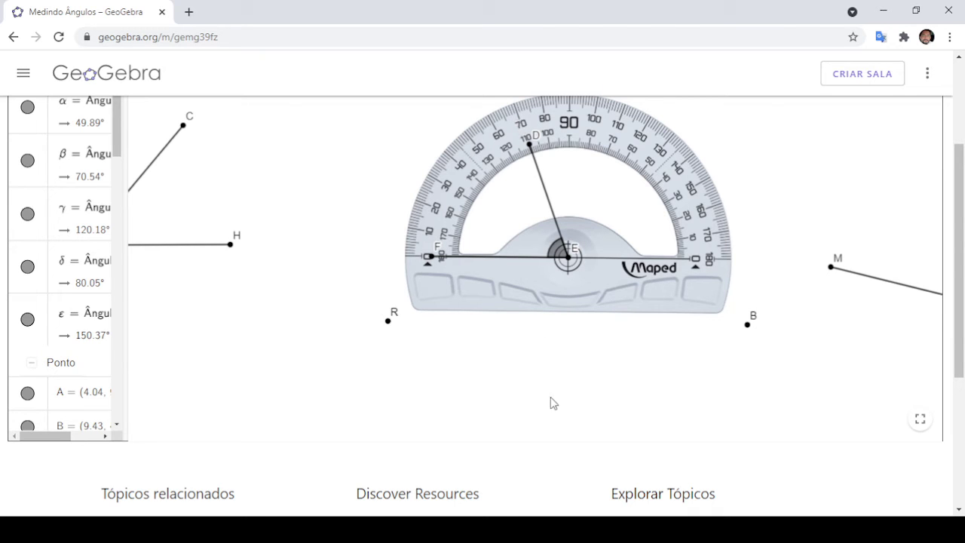
Step: Move the protractor to angle TAK with its centre mark on vertex A, and tilt it with control point B so its baseline follows segment AK
drag(546, 393, 381, 455)
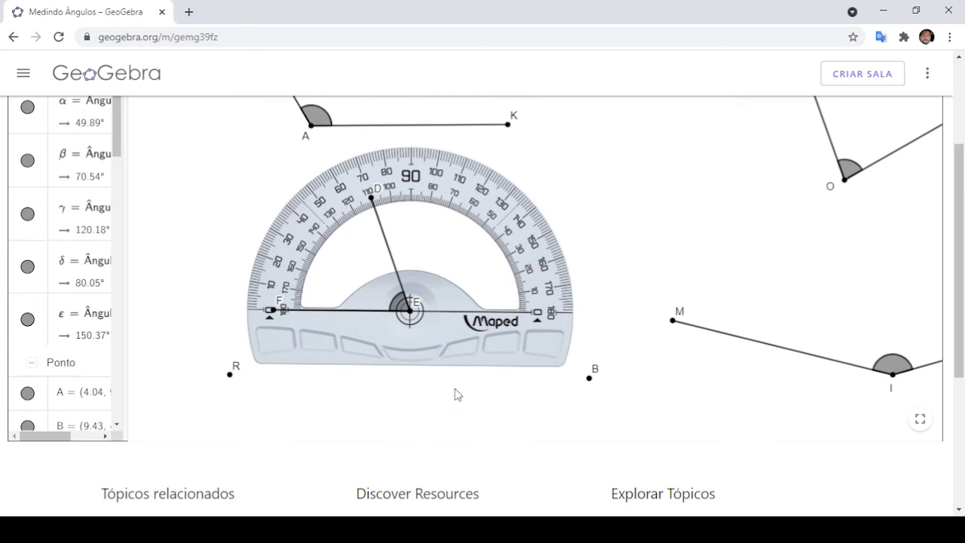
drag(435, 343, 484, 443)
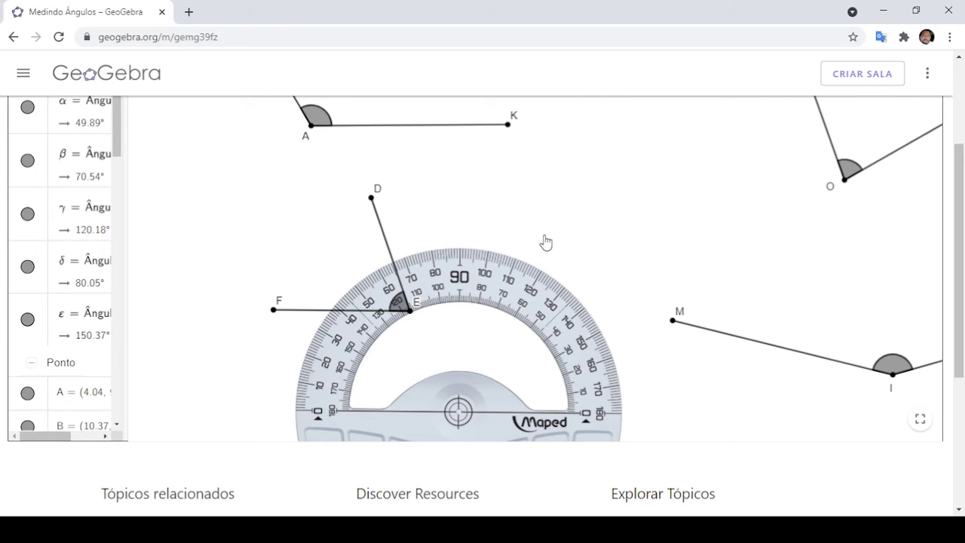
drag(546, 241, 319, 238)
drag(671, 299, 765, 343)
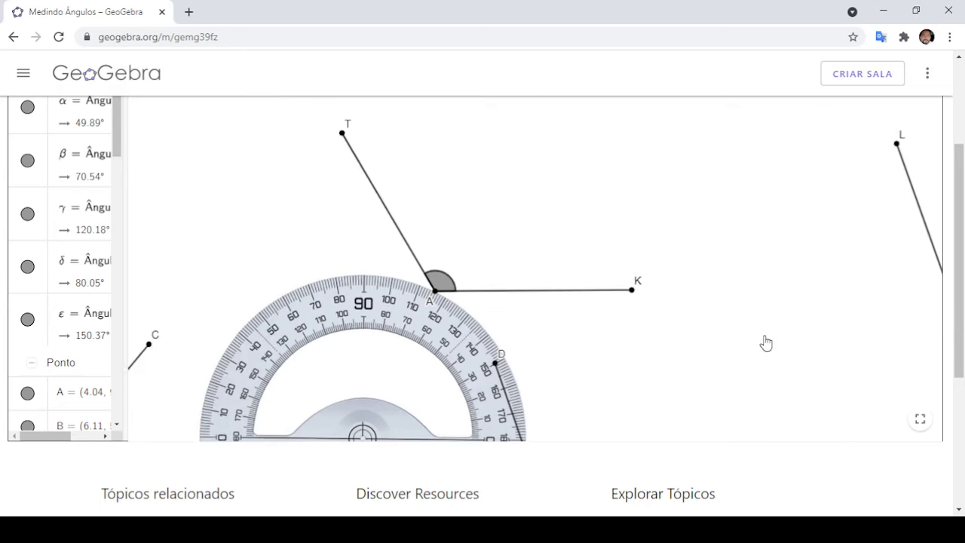
scroll(601, 232, down, 2)
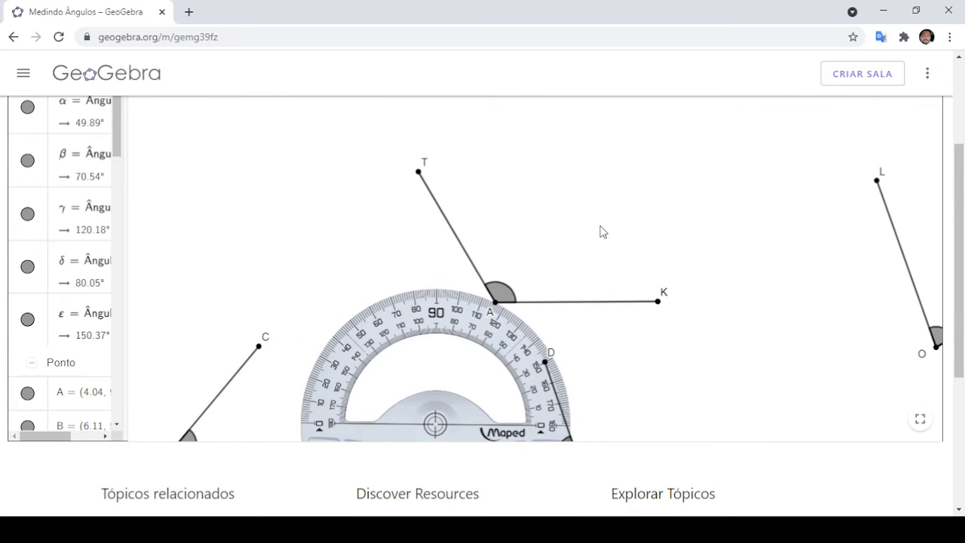
drag(392, 317, 324, 229)
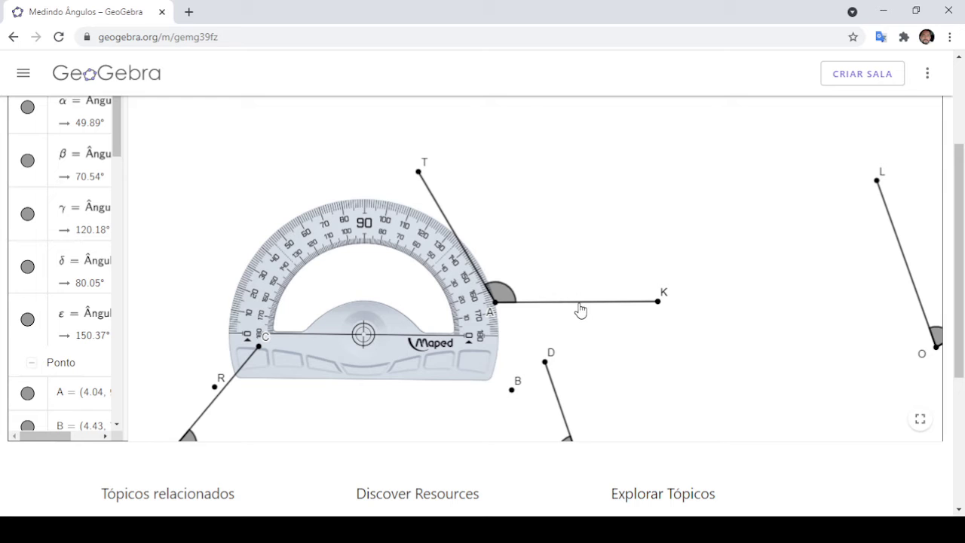
drag(417, 348, 513, 328)
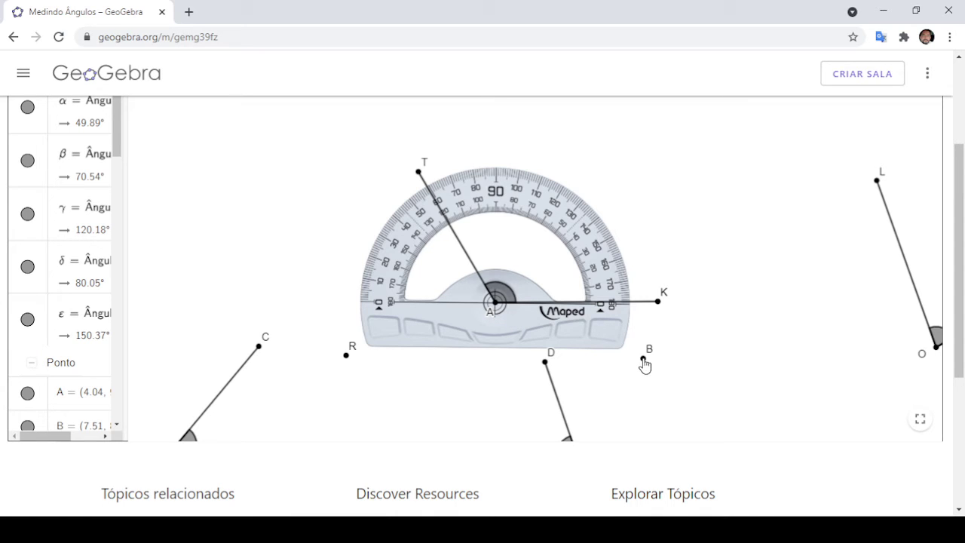
drag(644, 365, 645, 363)
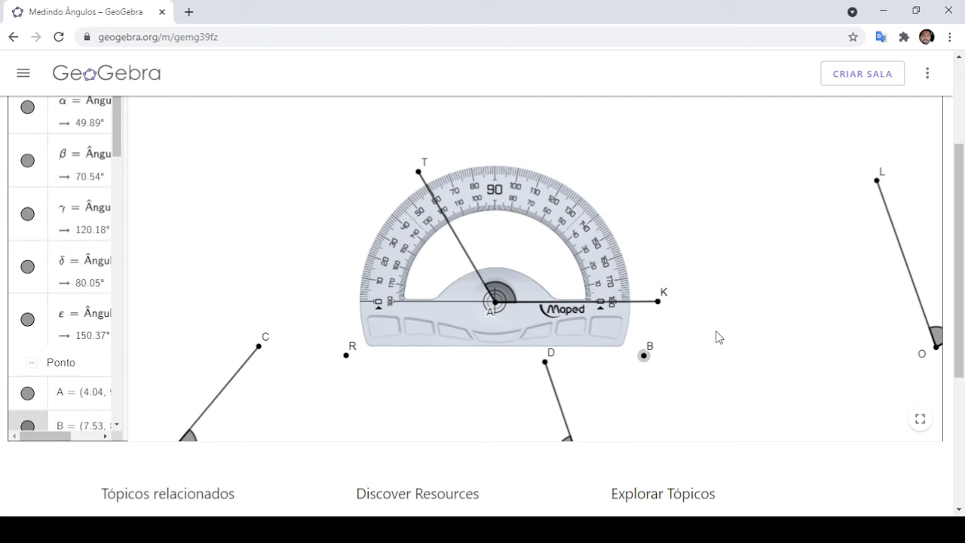
Step: Move the protractor off angle TAK into the gap between point K and vertex O
drag(719, 342, 674, 221)
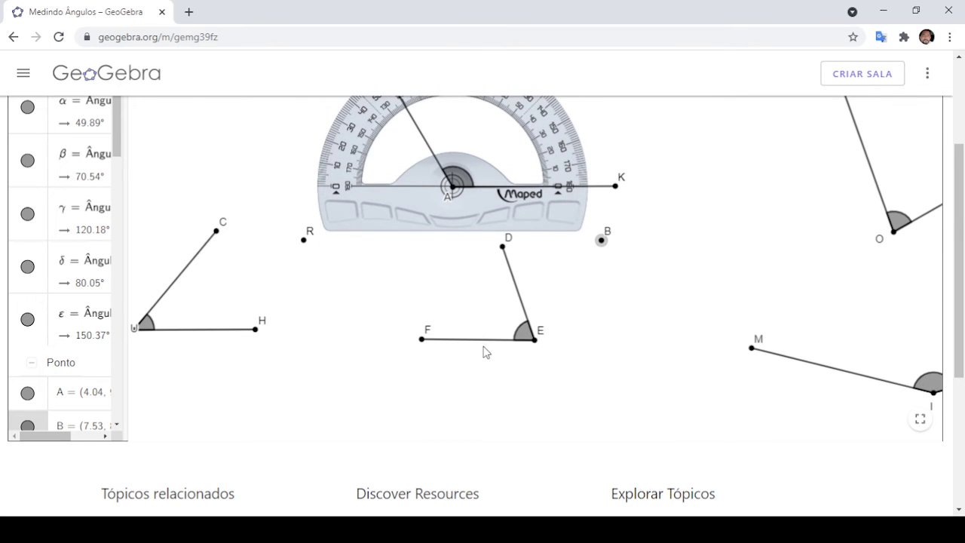
mouse_move(634, 358)
mouse_down()
mouse_move(457, 374)
mouse_move(396, 355)
mouse_up()
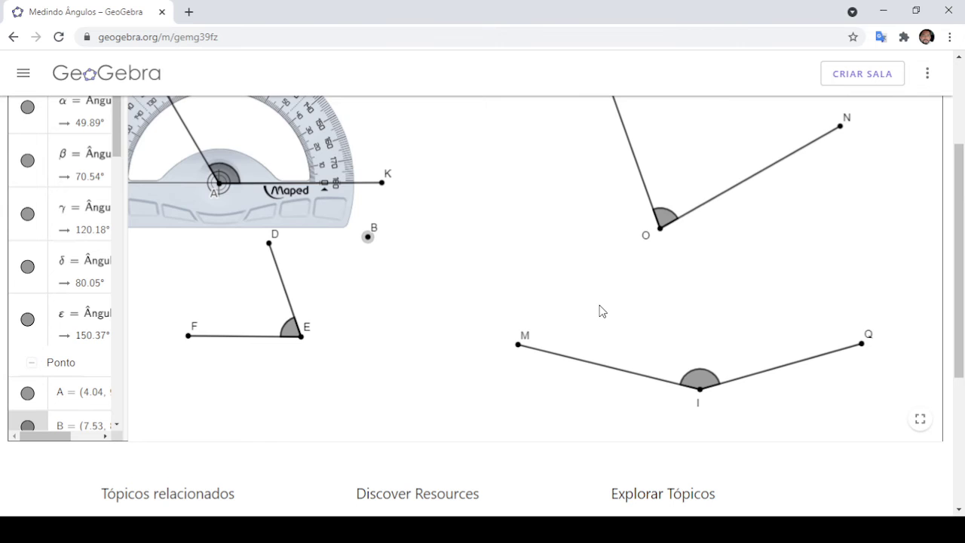
scroll(601, 311, down, 4)
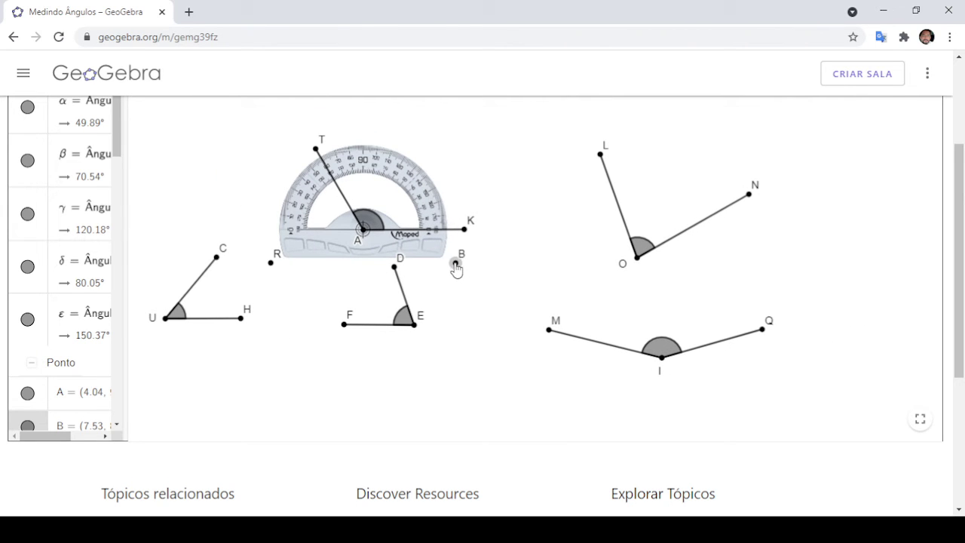
drag(455, 265, 570, 287)
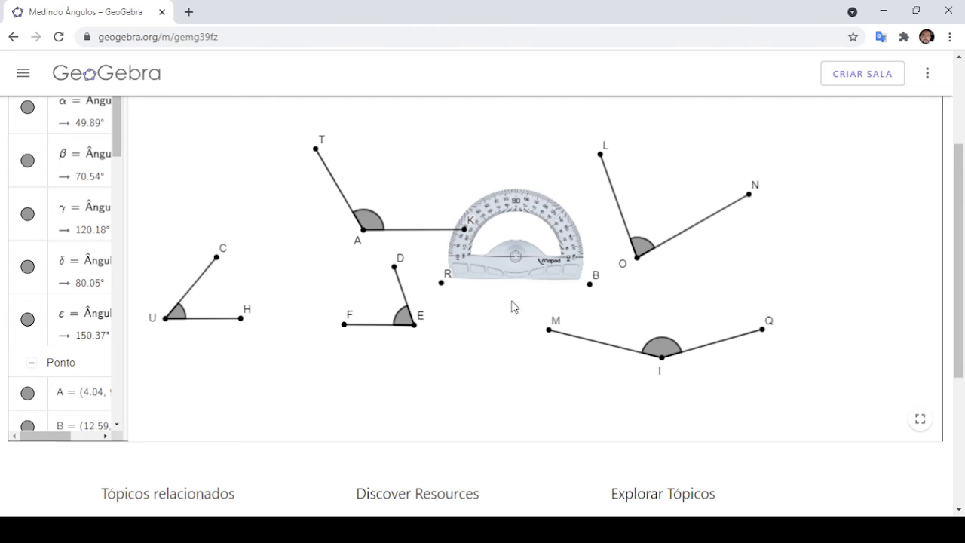
Step: Move vertex O of angle LON upward to slightly above the height of point N
scroll(528, 282, up, 5)
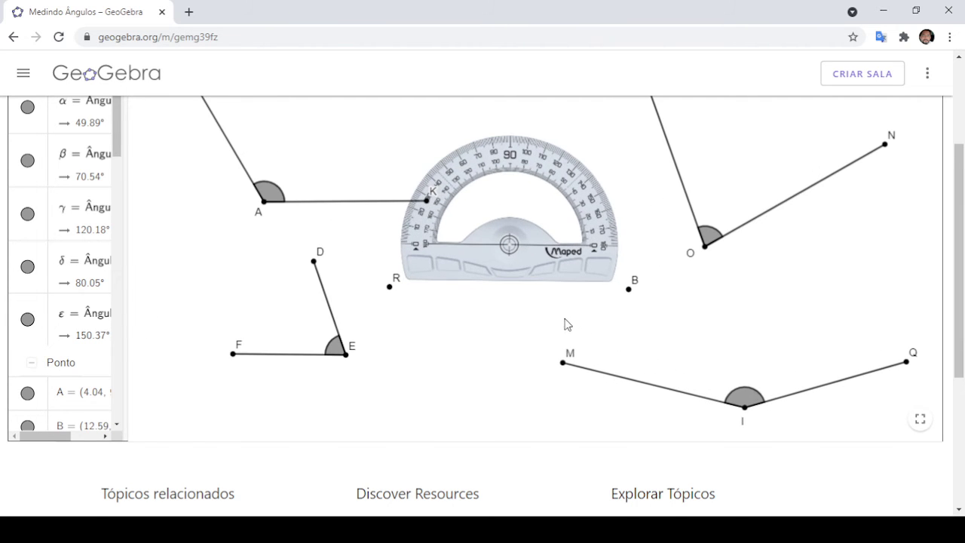
drag(568, 324, 420, 292)
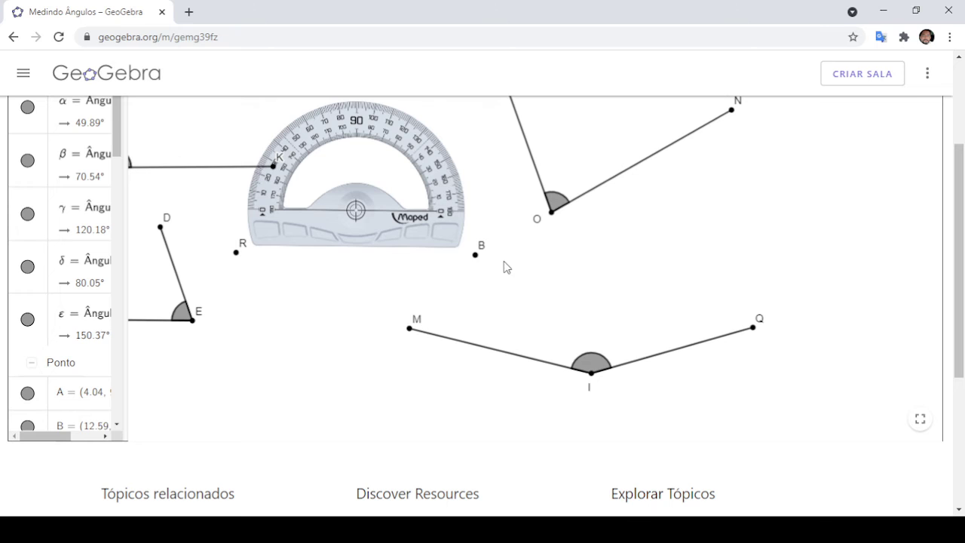
drag(552, 216, 596, 101)
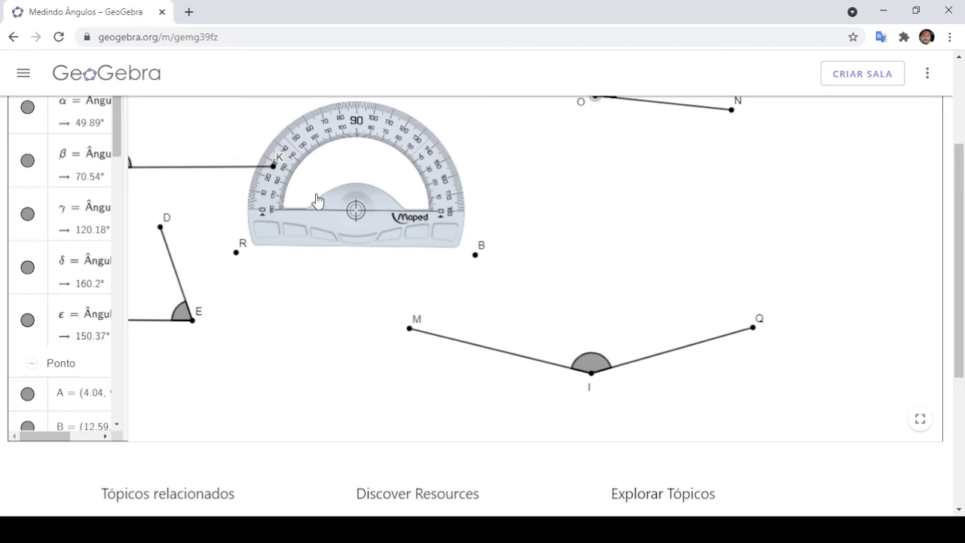
Step: Move points Q and M outward and upward to lengthen both sides of angle MIQ
scroll(638, 314, down, 2)
scroll(640, 314, up, 2)
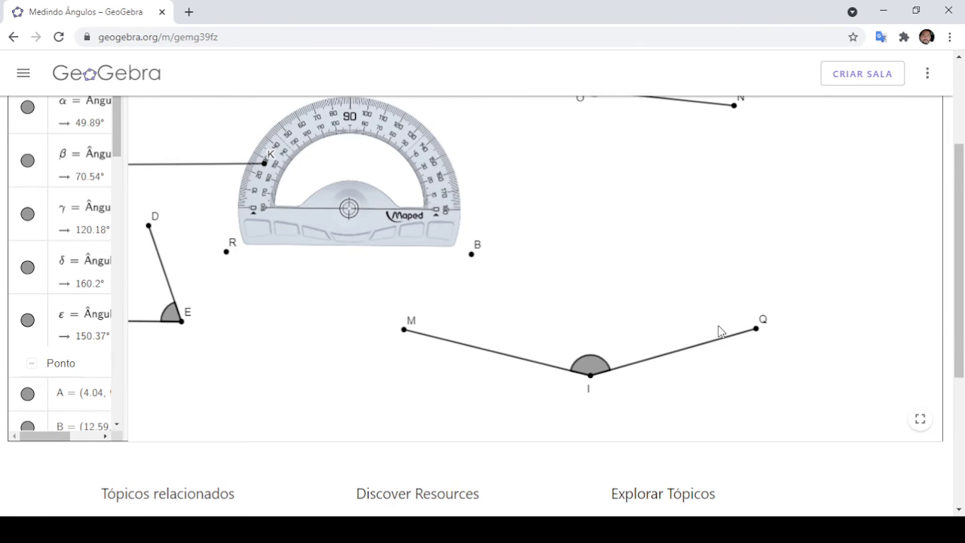
drag(757, 330, 821, 289)
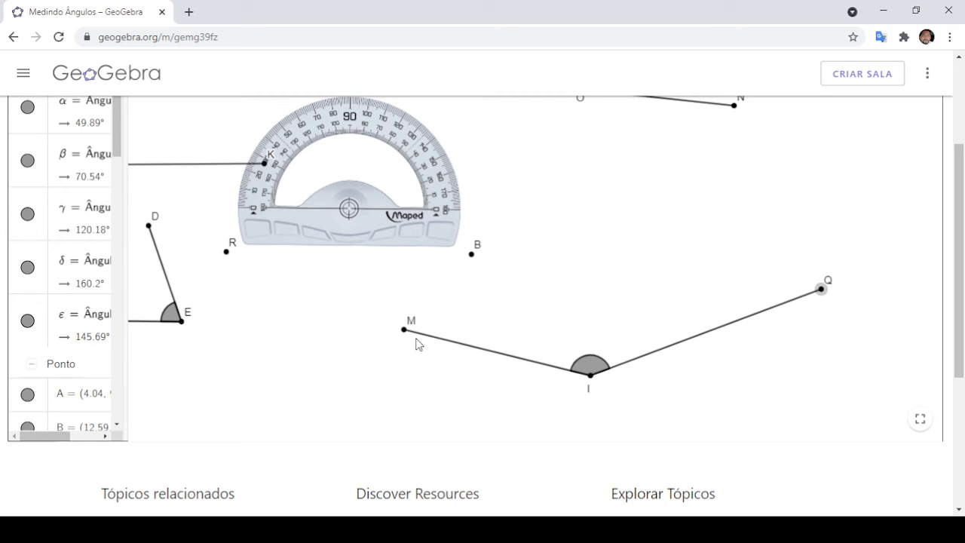
drag(404, 331, 323, 293)
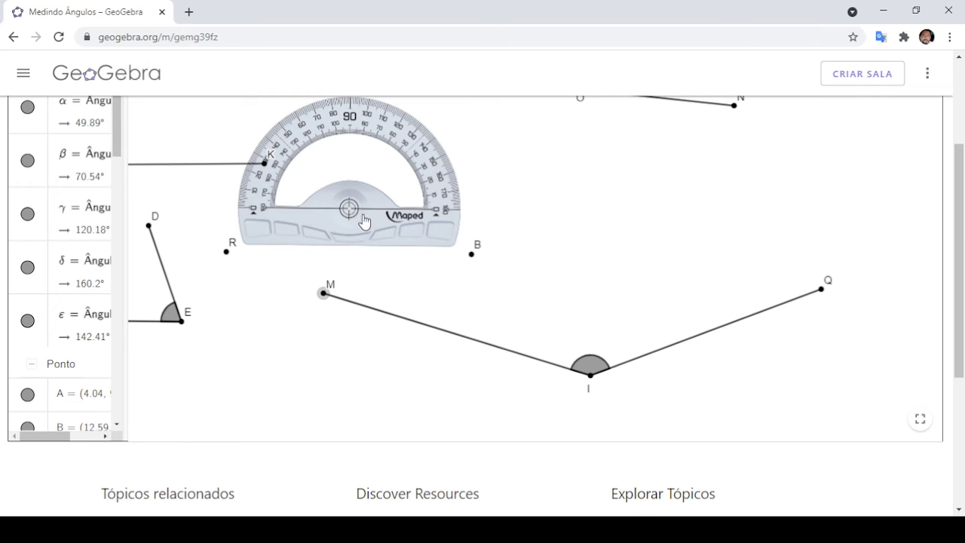
Step: Place the protractor's centre mark on vertex I of angle MIQ and fine-tune its position
drag(351, 213, 592, 381)
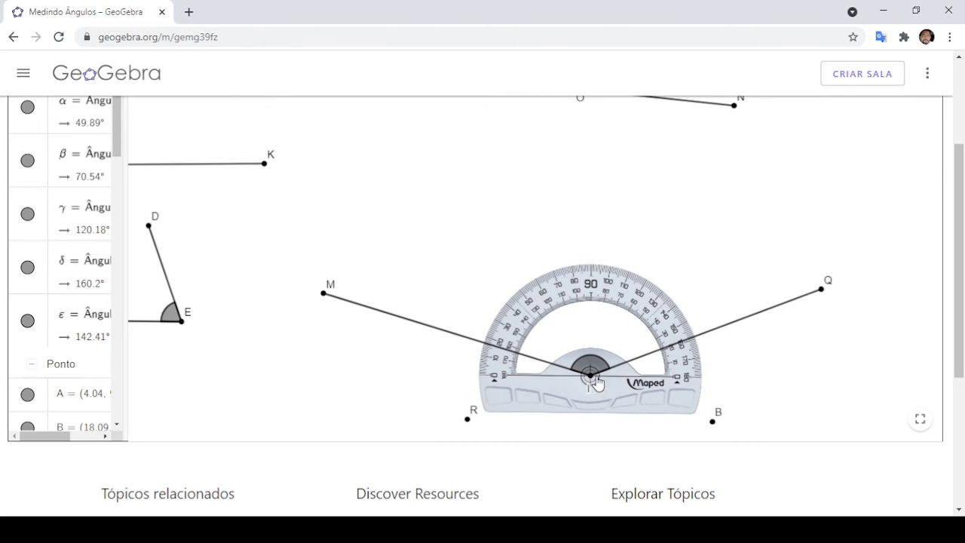
scroll(754, 344, up, 4)
scroll(754, 343, up, 2)
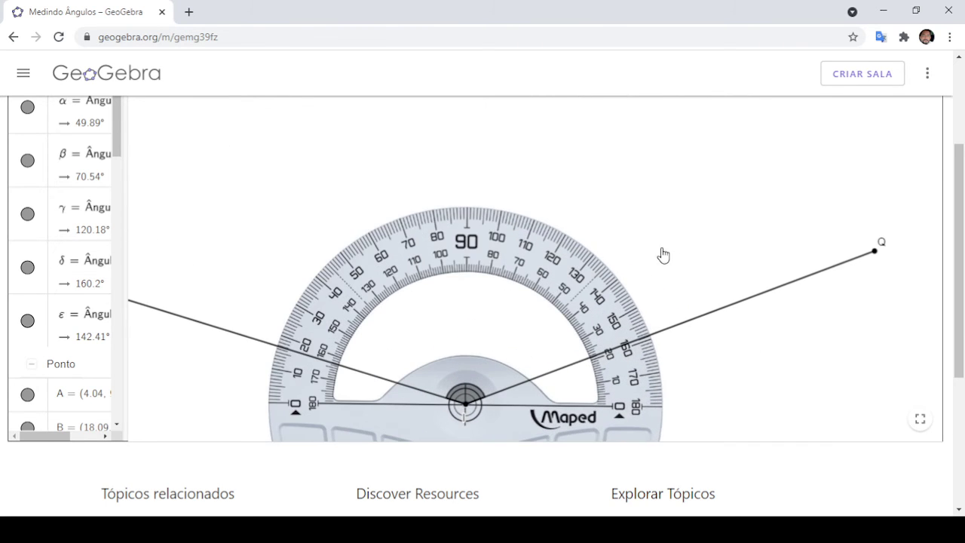
mouse_move(681, 247)
mouse_down()
mouse_move(674, 196)
mouse_move(700, 250)
mouse_move(681, 251)
mouse_up()
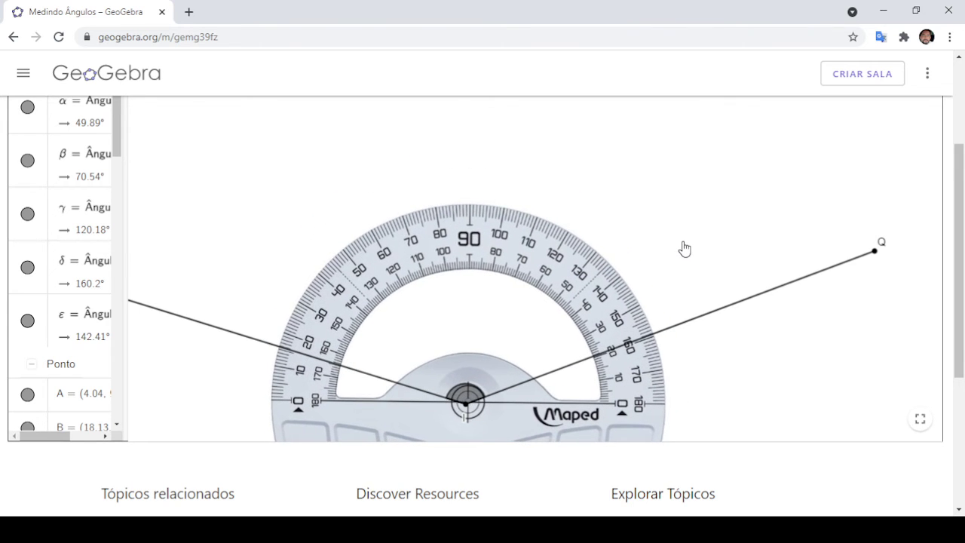
scroll(760, 319, down, 1)
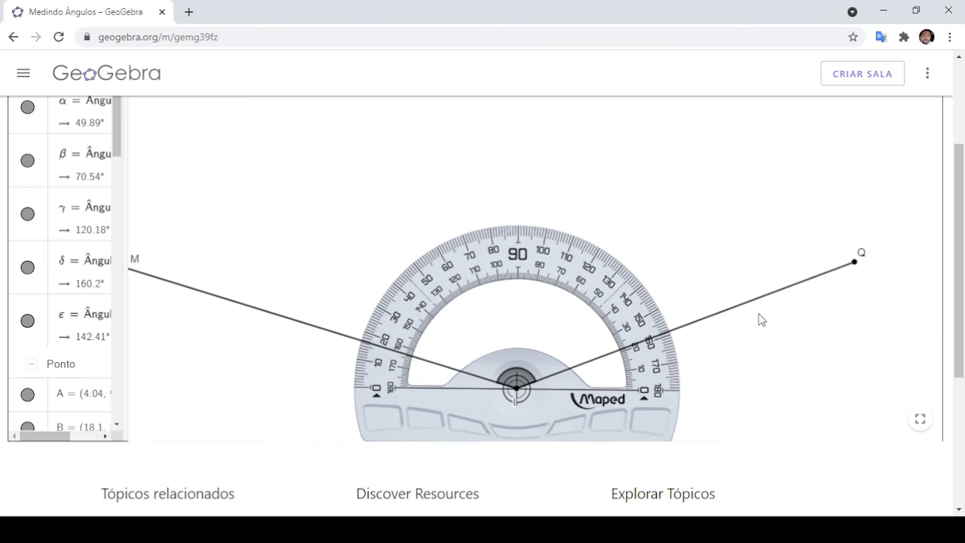
Step: Rotate the protractor counterclockwise towards side IQ of angle MIQ and recentre it on vertex I
drag(795, 378, 764, 325)
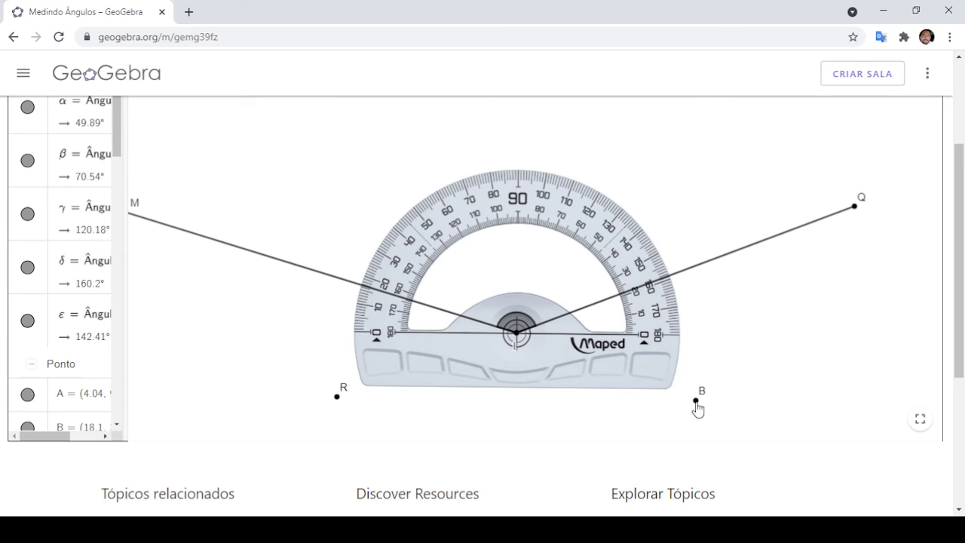
drag(697, 402, 727, 331)
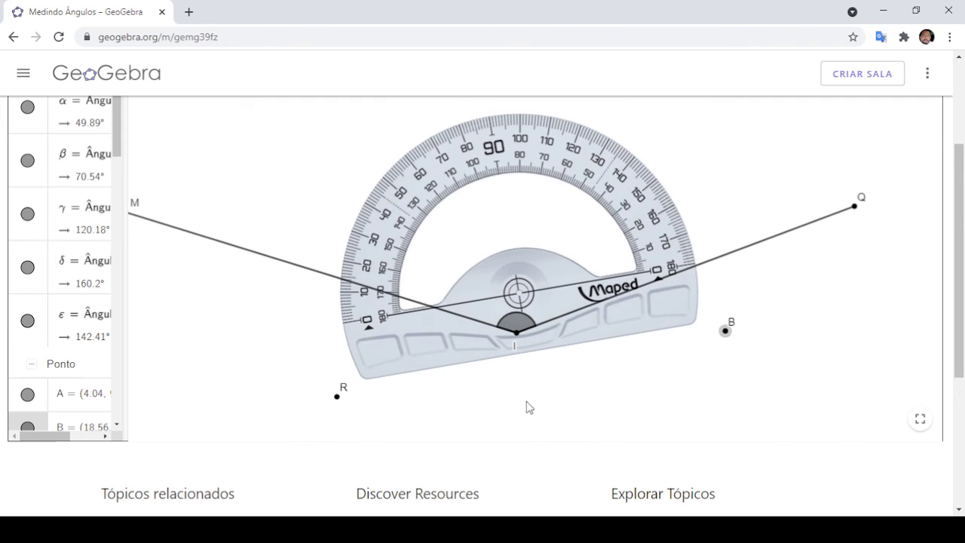
drag(518, 296, 516, 334)
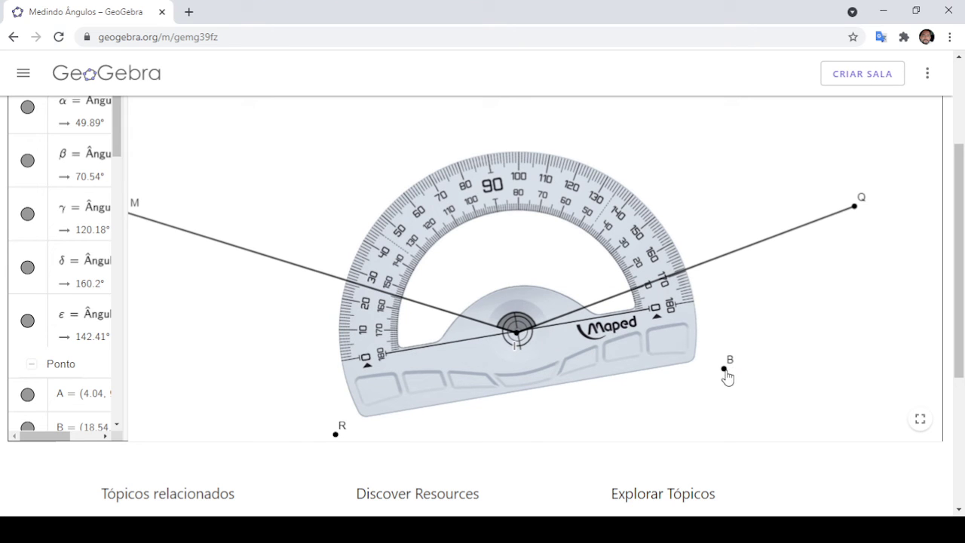
drag(726, 371, 728, 344)
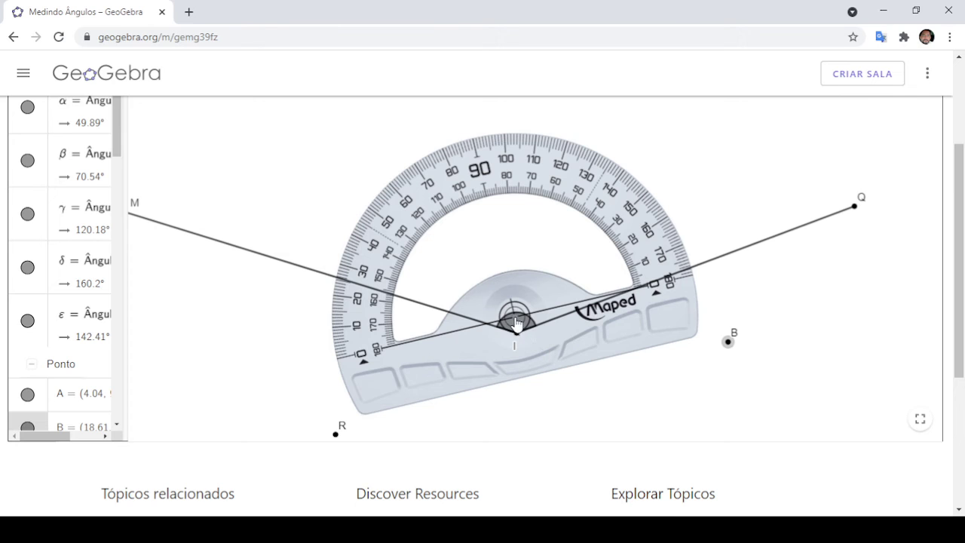
click(515, 326)
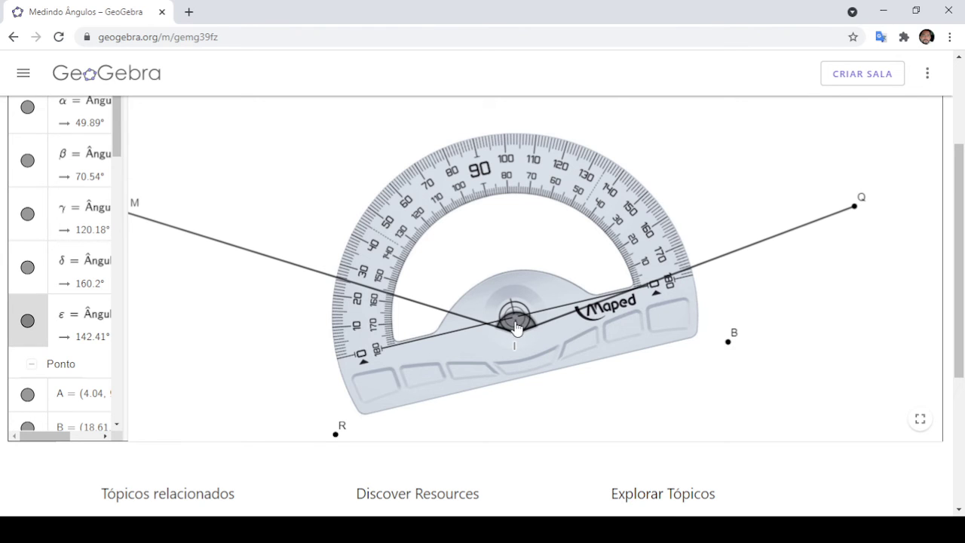
click(517, 311)
drag(516, 311, 517, 330)
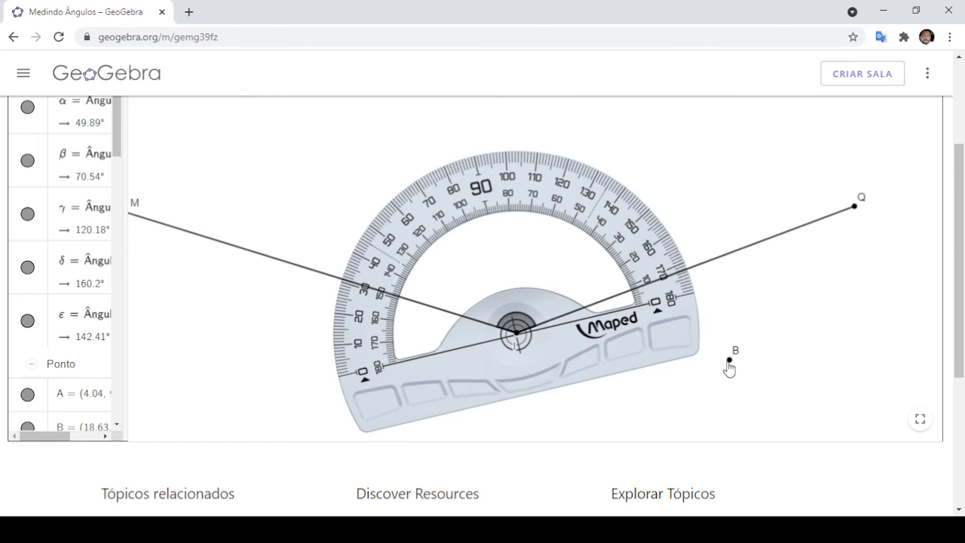
Step: Fine-tune handles B and R to align the protractor's baseline with side IQ while its centre stays on vertex I
click(731, 360)
drag(735, 360, 740, 336)
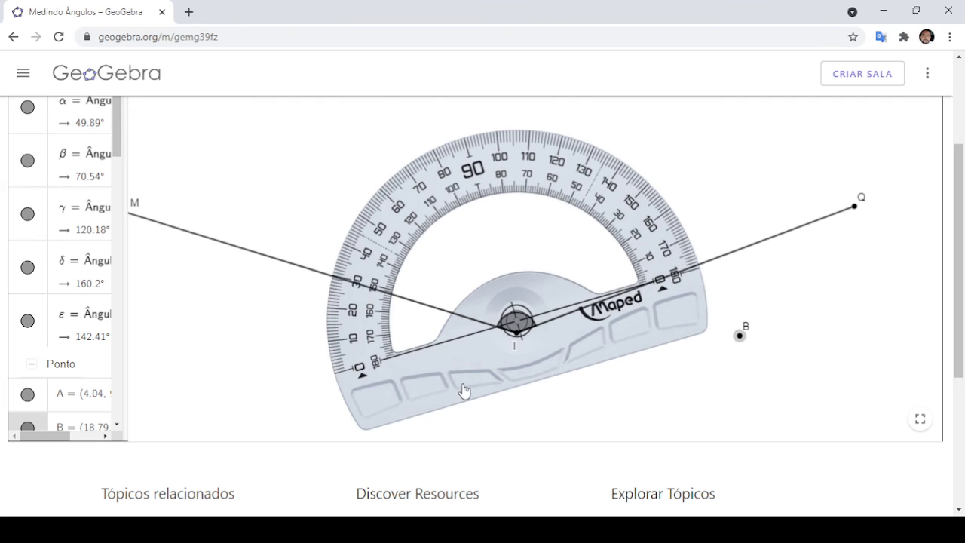
scroll(577, 422, down, 2)
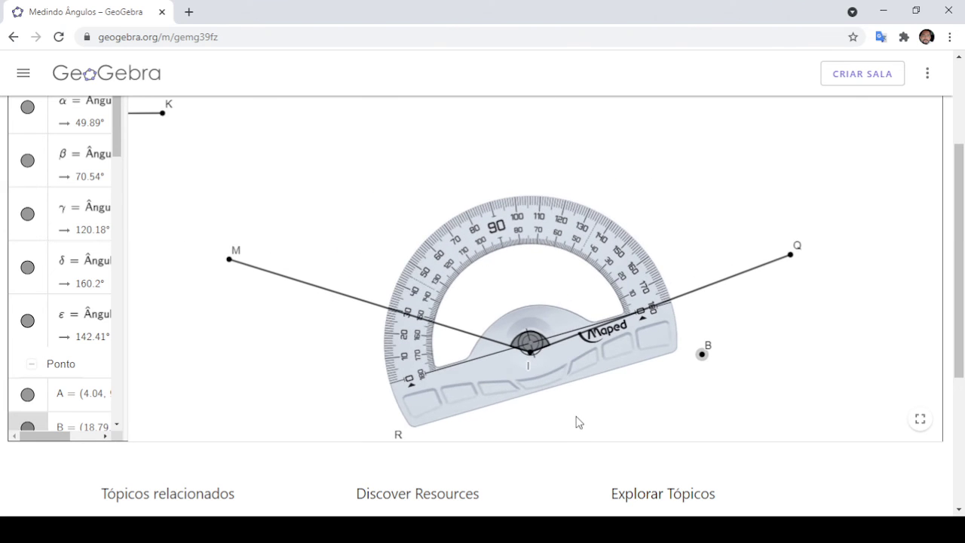
scroll(552, 407, down, 1)
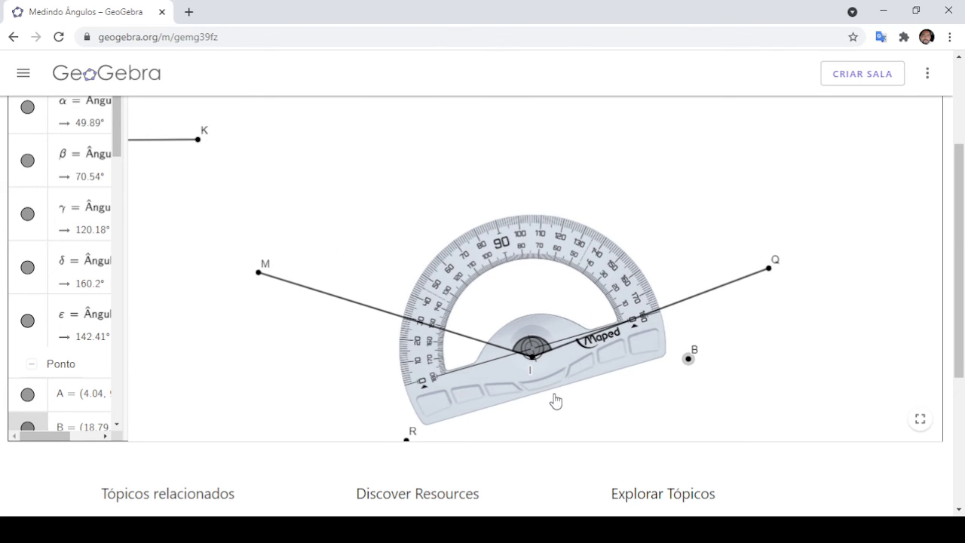
drag(689, 193, 691, 122)
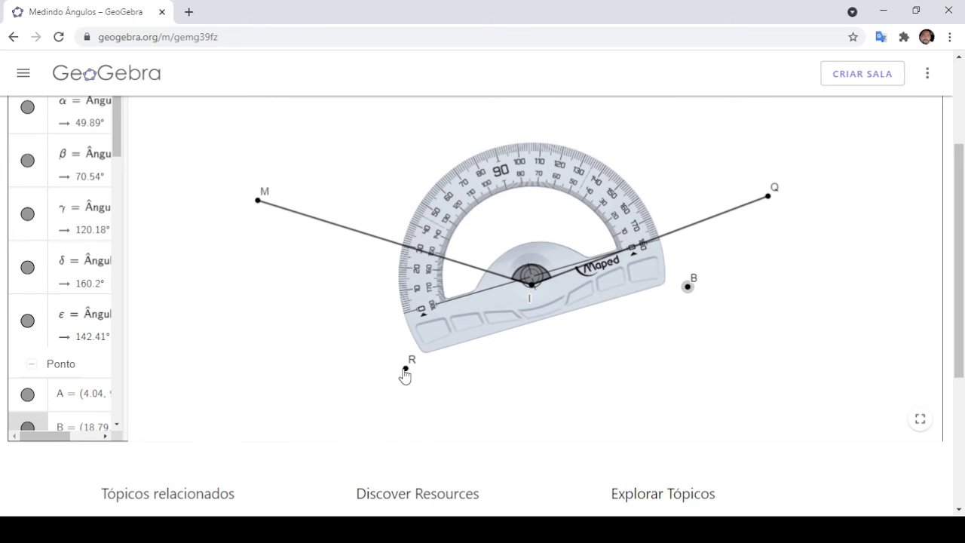
drag(404, 369, 408, 383)
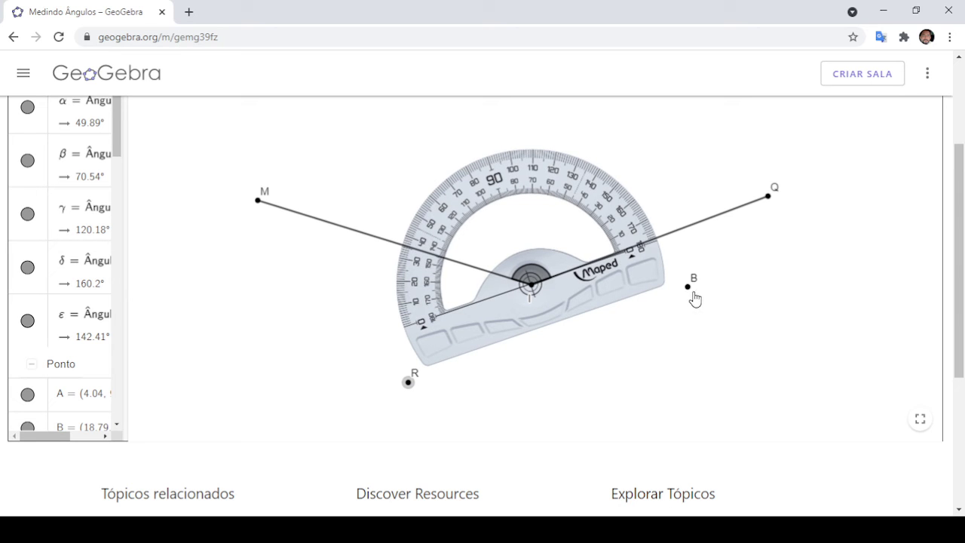
drag(691, 293, 691, 281)
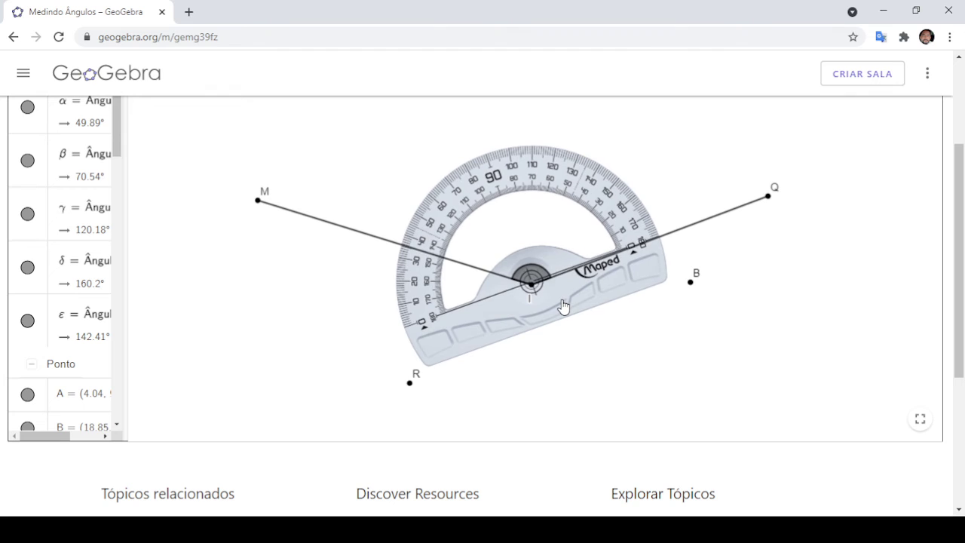
drag(563, 305, 562, 309)
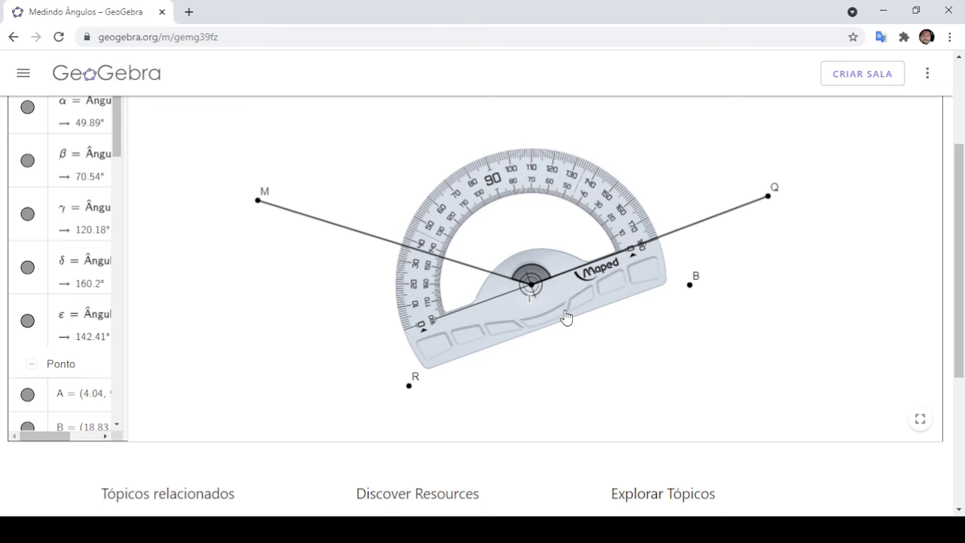
Step: Read angle MIQ where side IM crosses the protractor's inner scale
scroll(590, 376, up, 6)
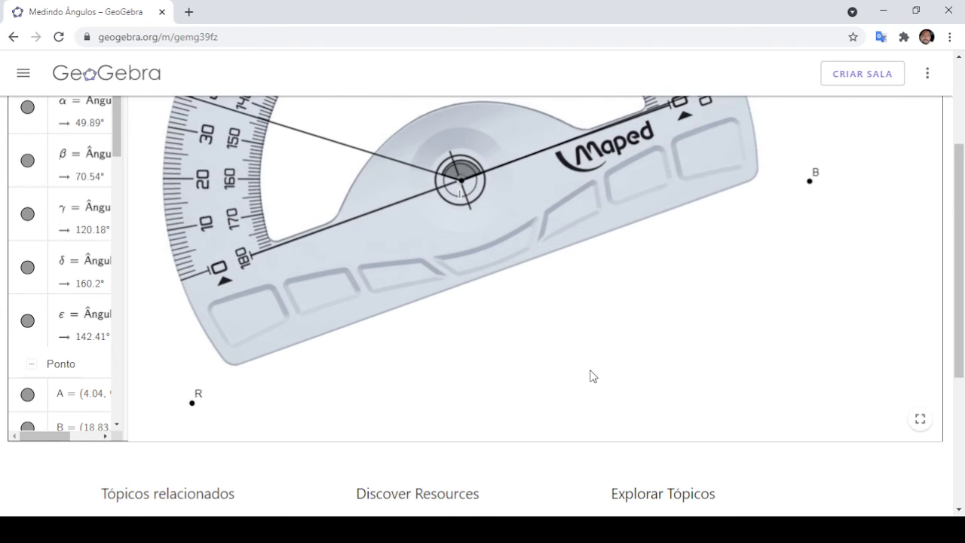
drag(737, 269, 721, 357)
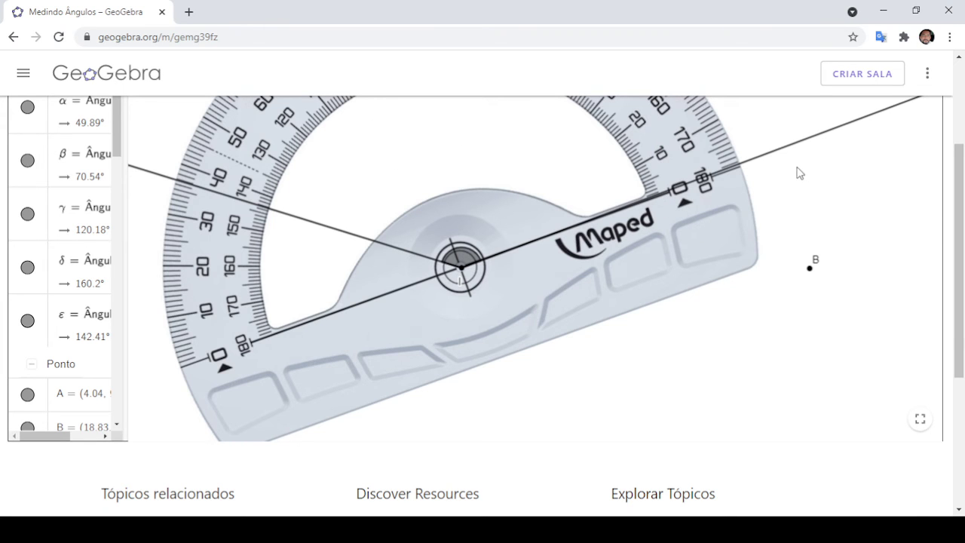
drag(799, 173, 816, 264)
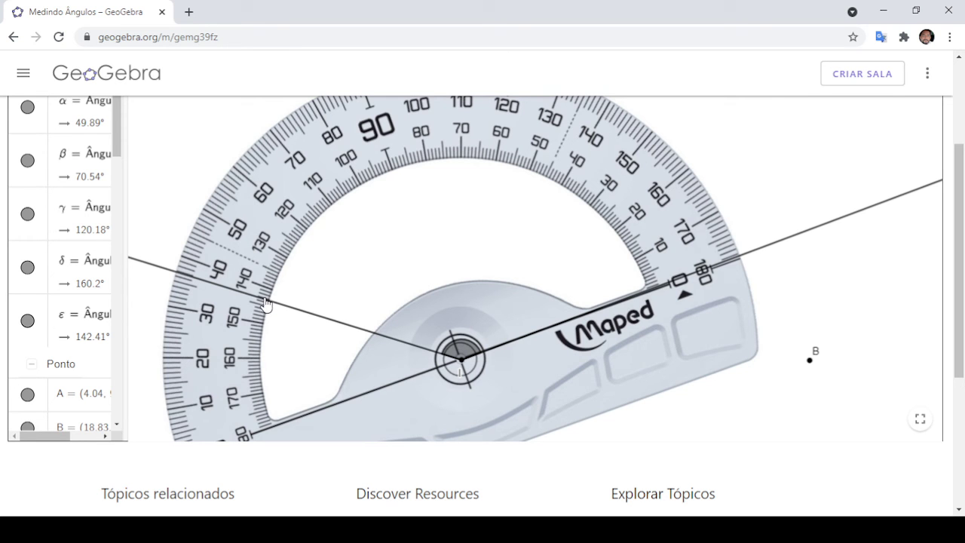
scroll(291, 300, up, 5)
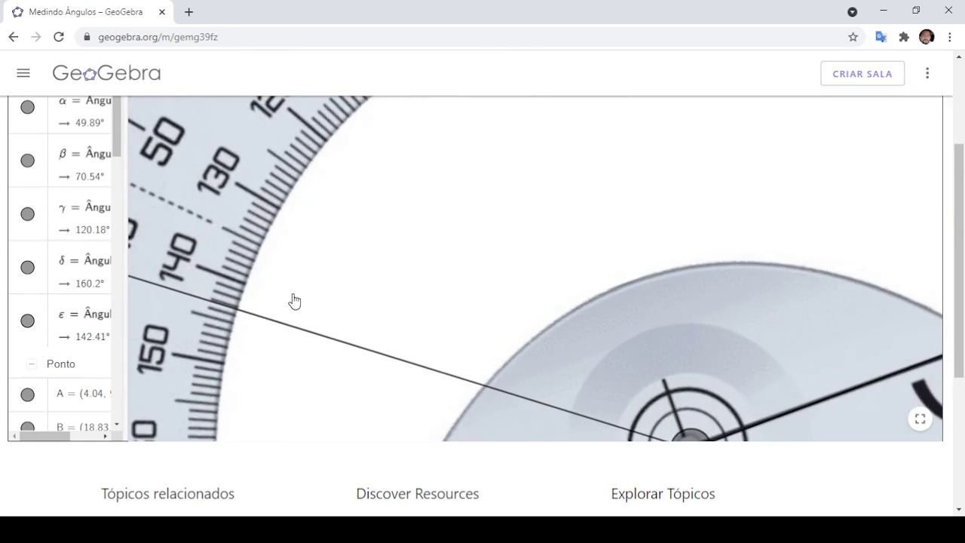
scroll(294, 300, up, 2)
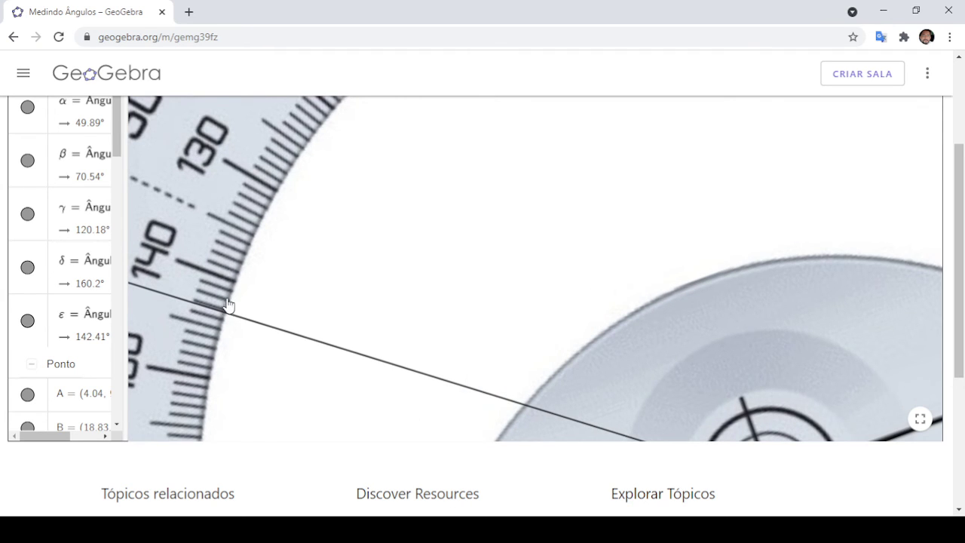
scroll(471, 277, down, 2)
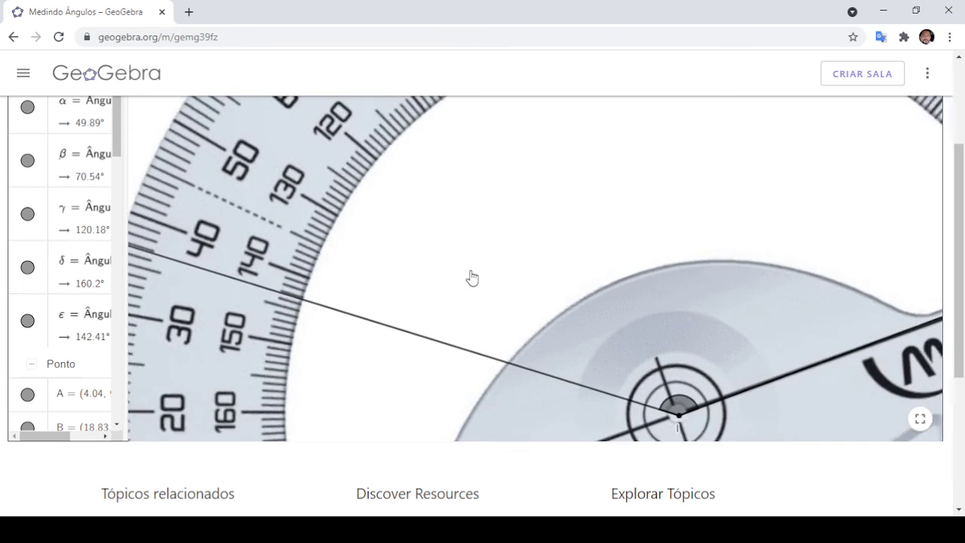
Step: Move the protractor off angle MIQ into the empty space below vertex I
scroll(471, 278, down, 10)
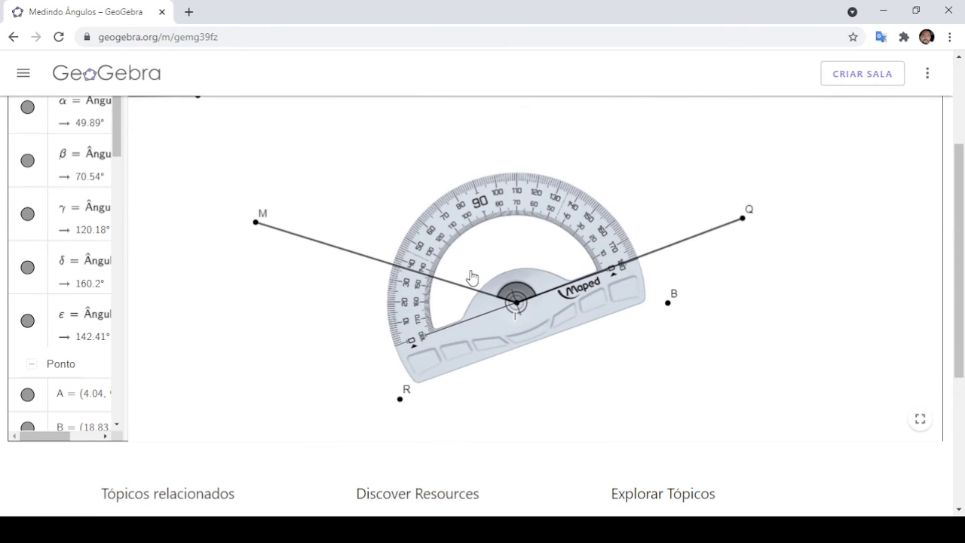
scroll(471, 278, down, 9)
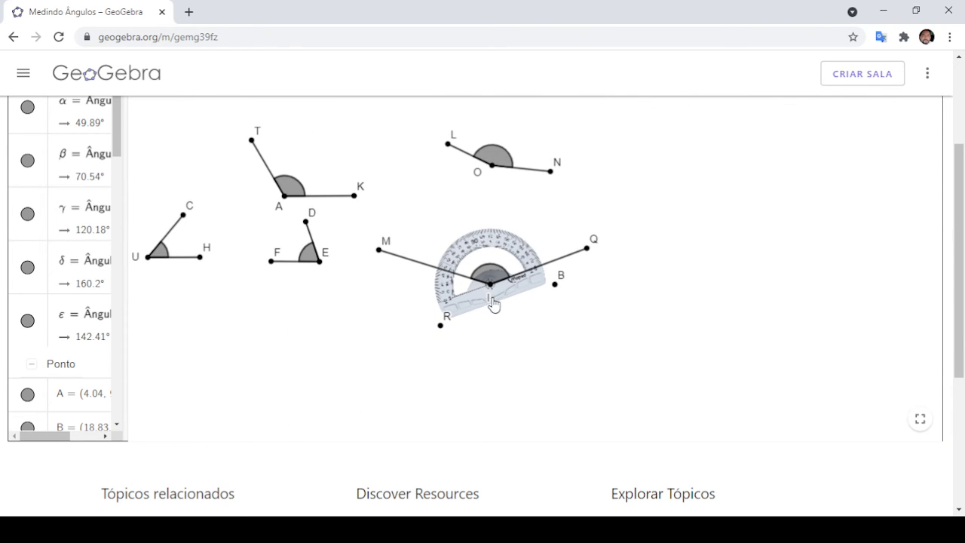
scroll(523, 324, up, 3)
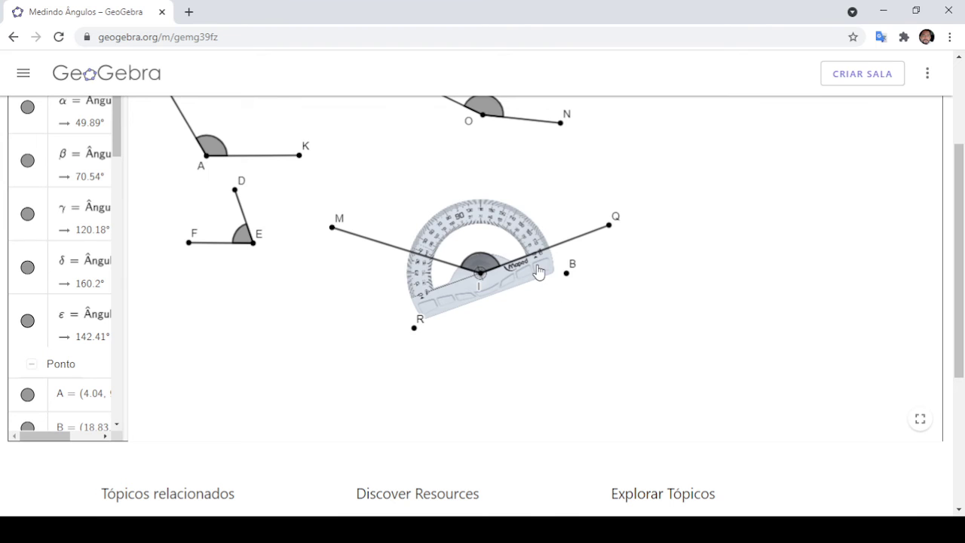
drag(538, 276, 500, 399)
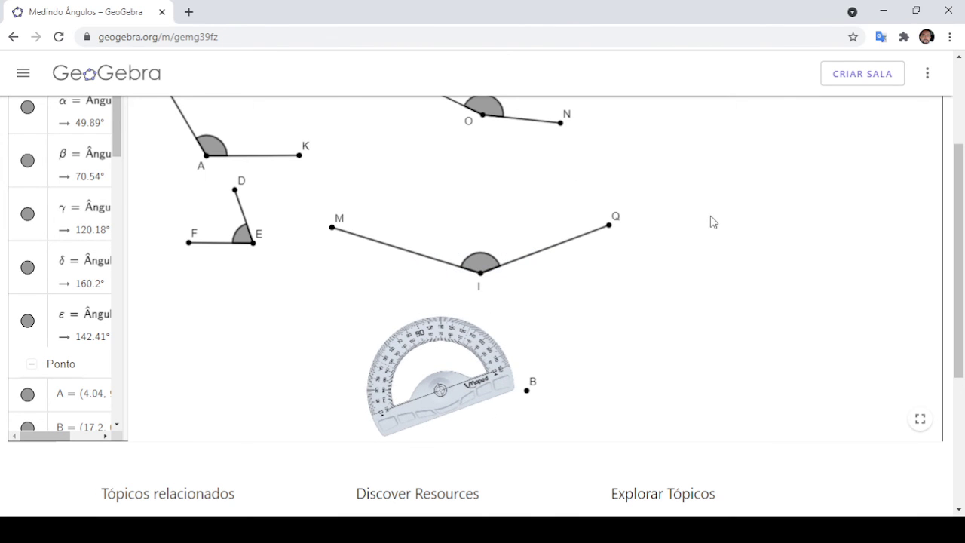
Step: Move vertex O of angle LON downward to narrow the angle to about 84°
scroll(713, 221, up, 2)
scroll(713, 221, down, 2)
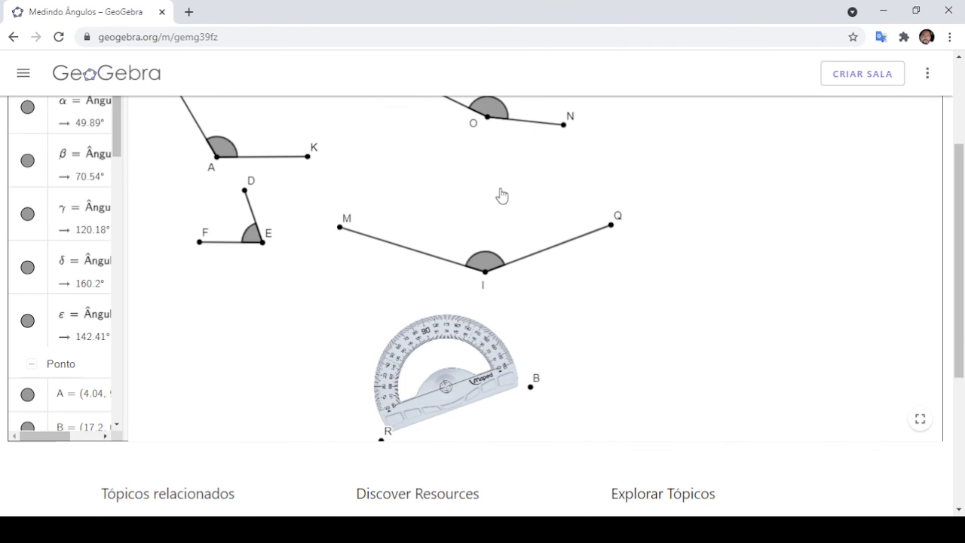
drag(501, 192, 516, 270)
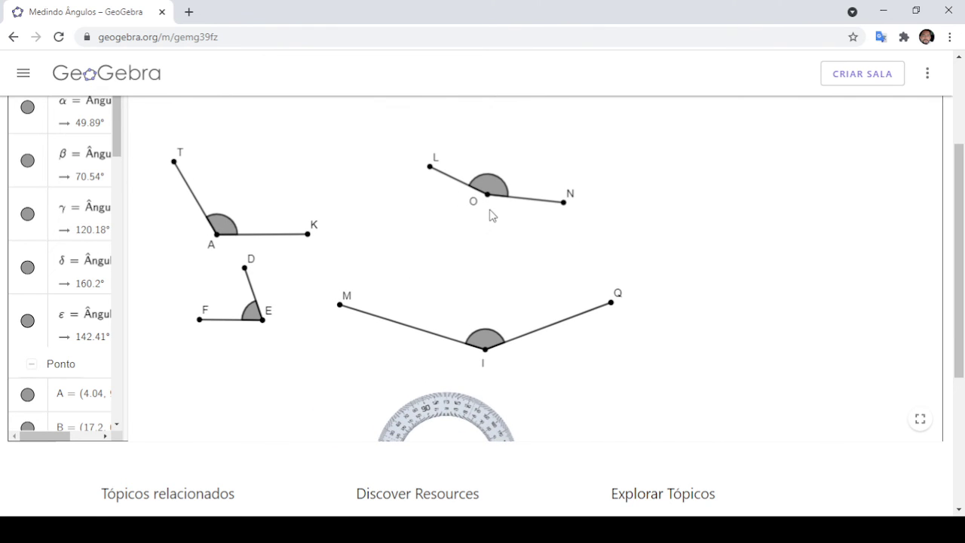
drag(486, 196, 473, 257)
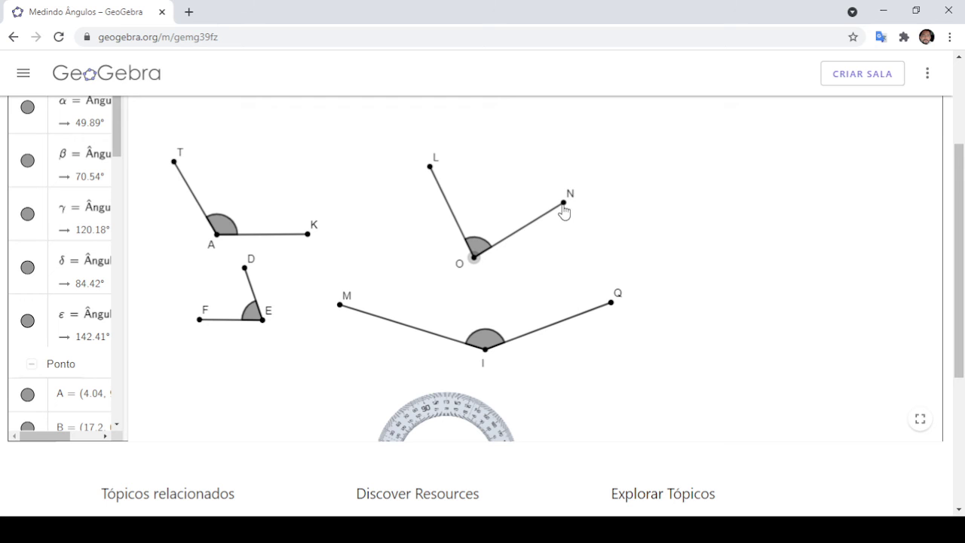
Step: Shrink angle MIQ out of the way by moving points I, M and Q close together to the right of the protractor
drag(487, 354, 753, 400)
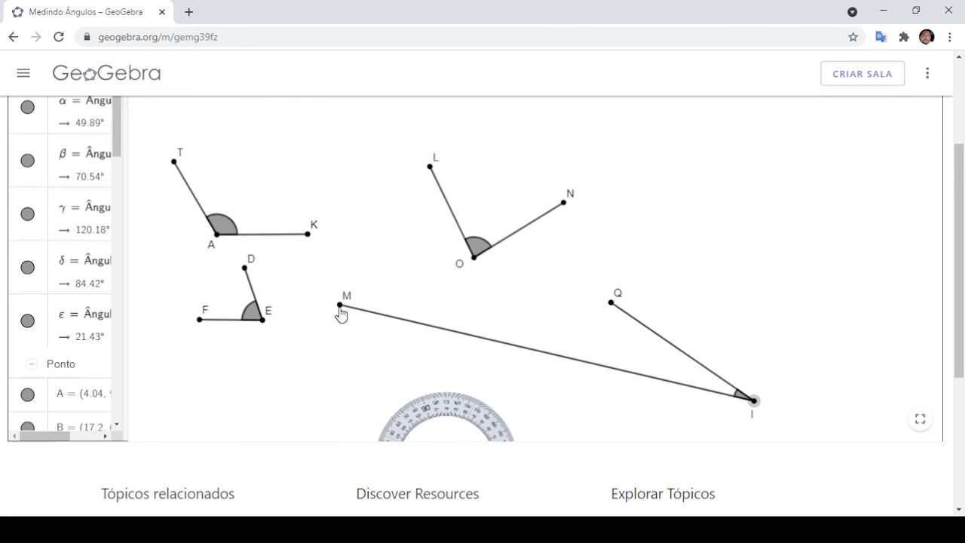
drag(340, 308, 753, 402)
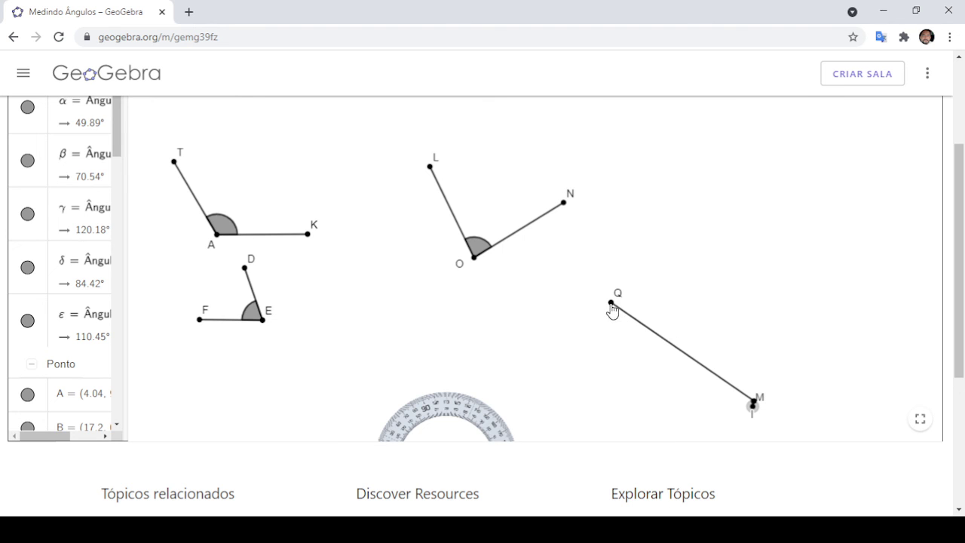
drag(611, 304, 766, 394)
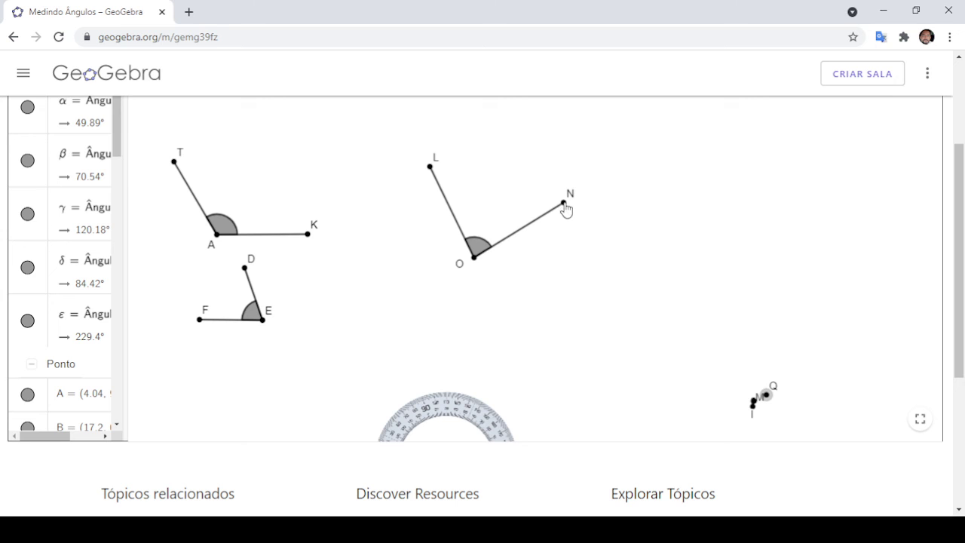
Step: Move point N level with O and point L directly above O to make angle LON about 90°, and open its definition
drag(565, 203, 599, 258)
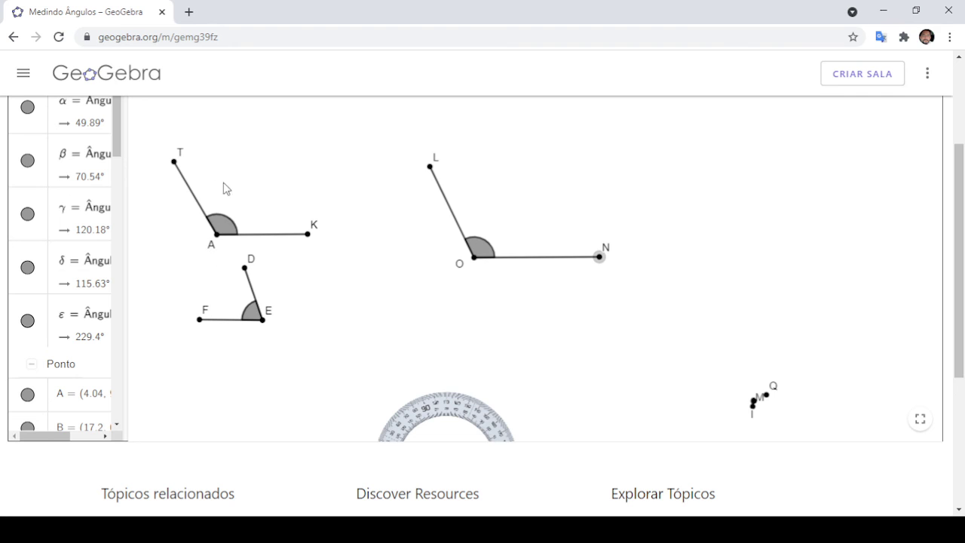
click(105, 436)
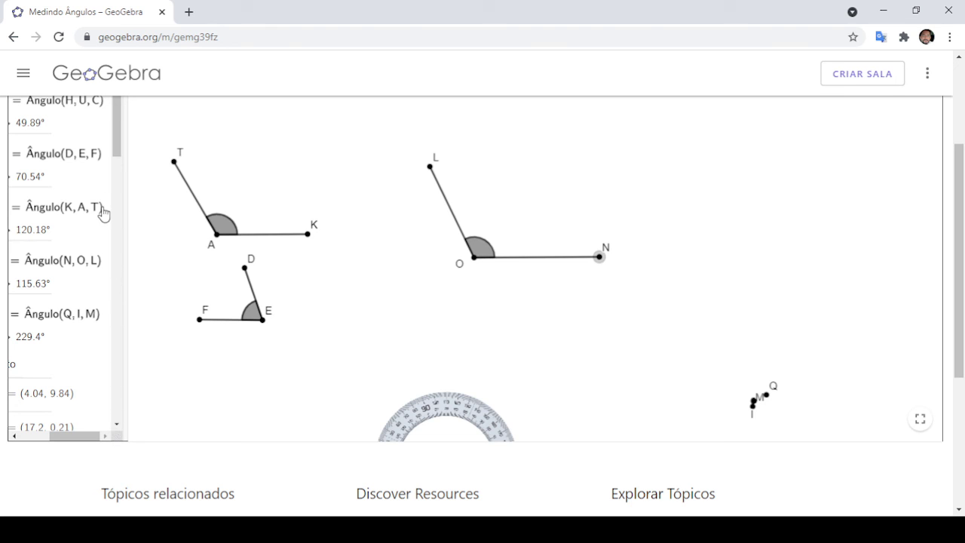
click(117, 424)
click(117, 424)
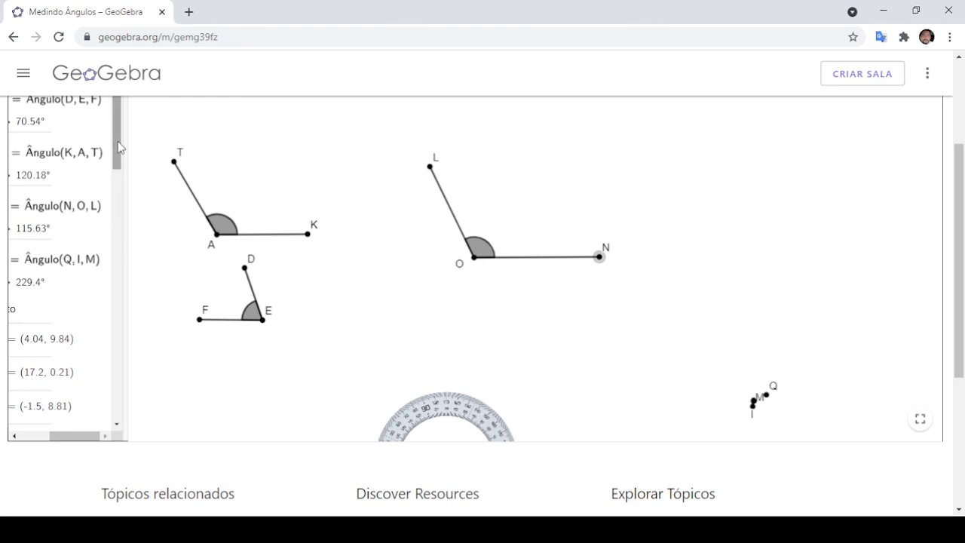
click(14, 436)
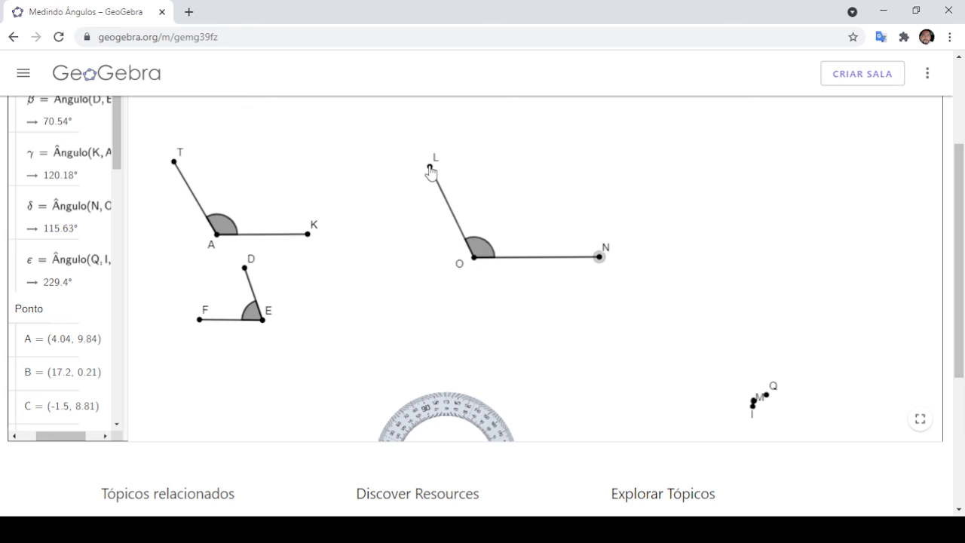
drag(430, 173, 474, 153)
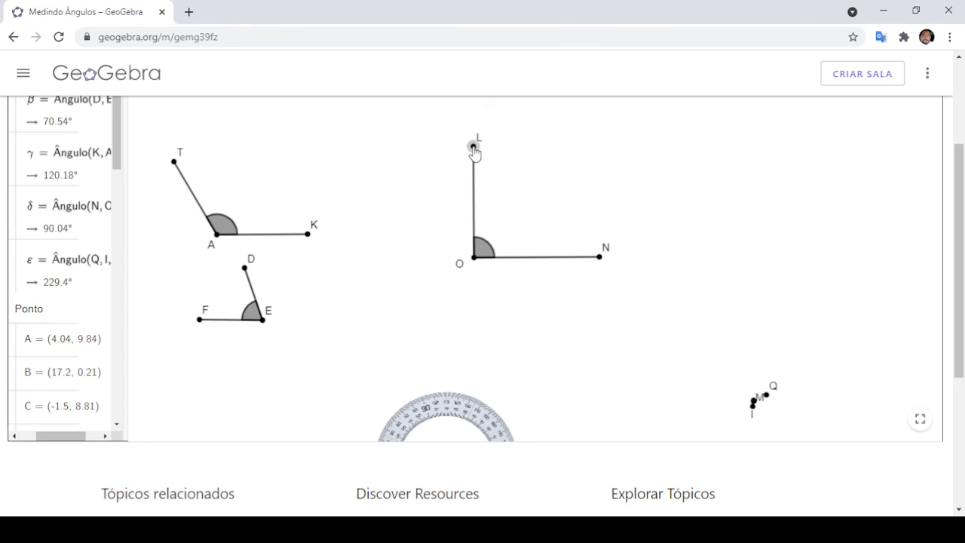
click(66, 238)
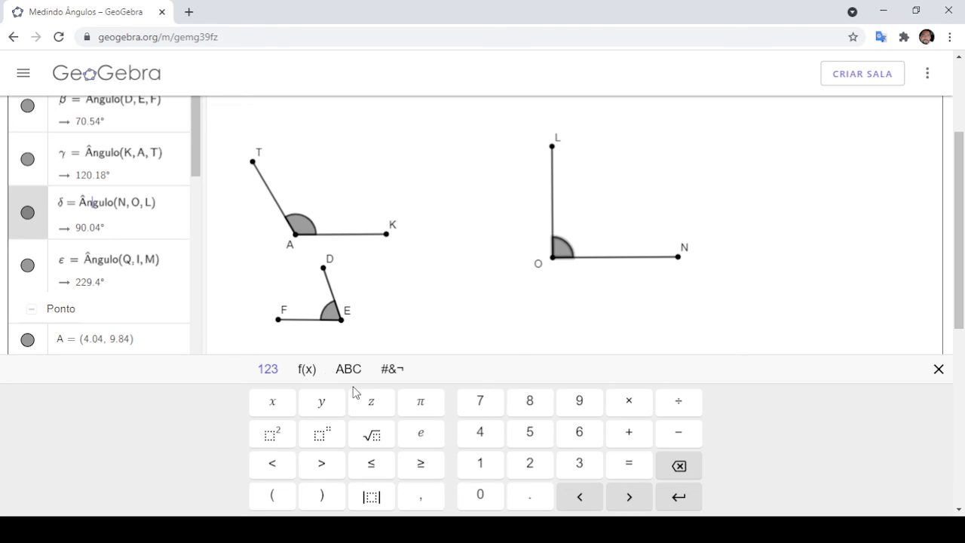
Step: Try to insert 90 into the definition of angle LON
click(579, 404)
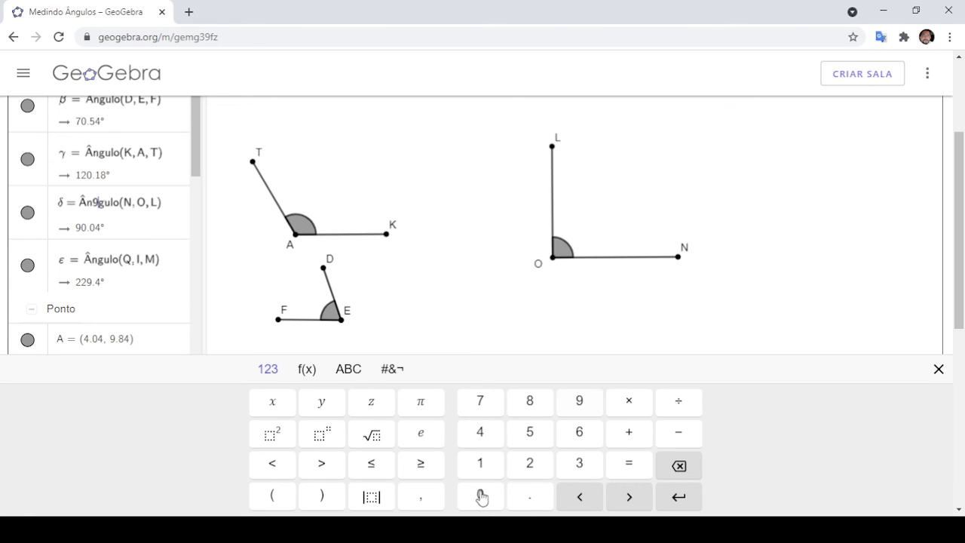
click(479, 496)
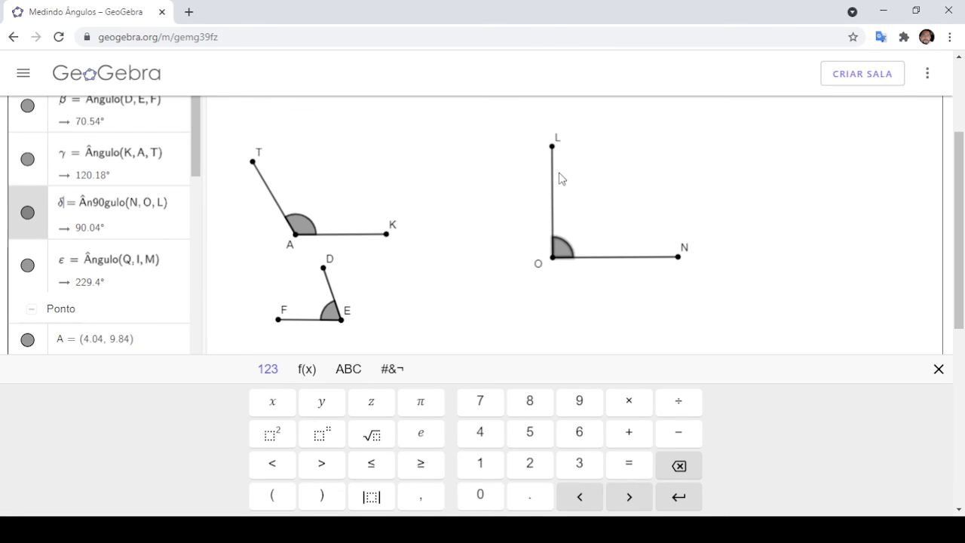
click(552, 151)
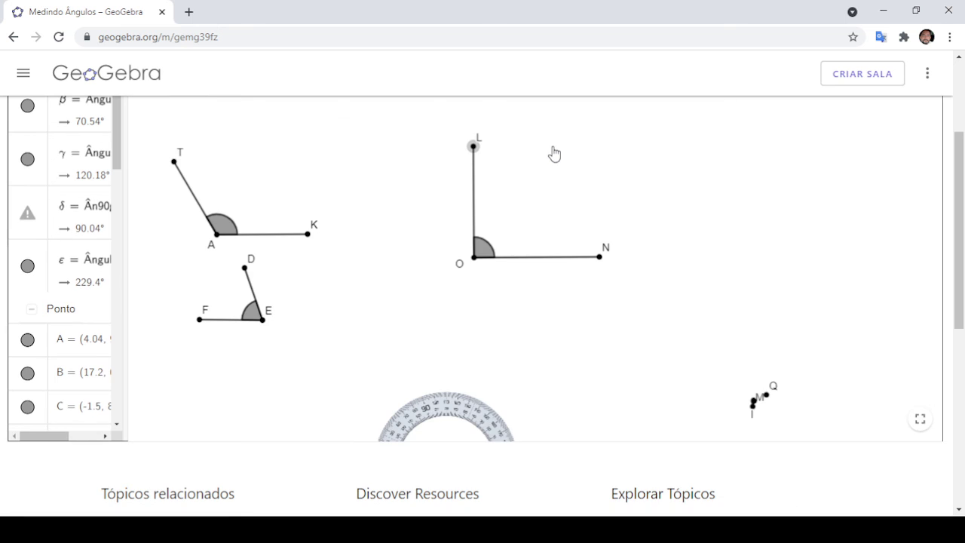
Step: Move point L upward to lengthen side OL, adjusting it slightly so angle LON is about 90.89°
mouse_move(473, 146)
mouse_down()
mouse_move(559, 148)
mouse_move(474, 133)
mouse_up()
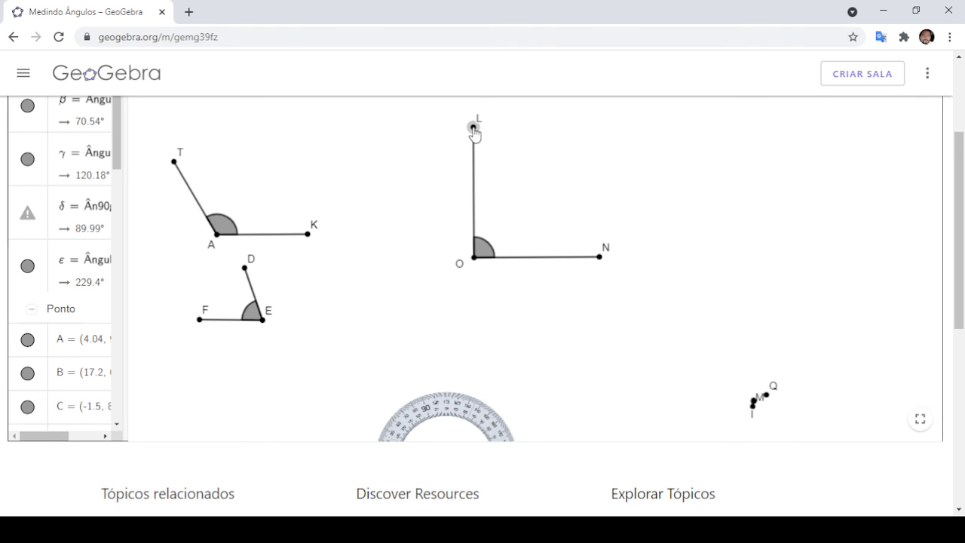
drag(474, 132, 471, 133)
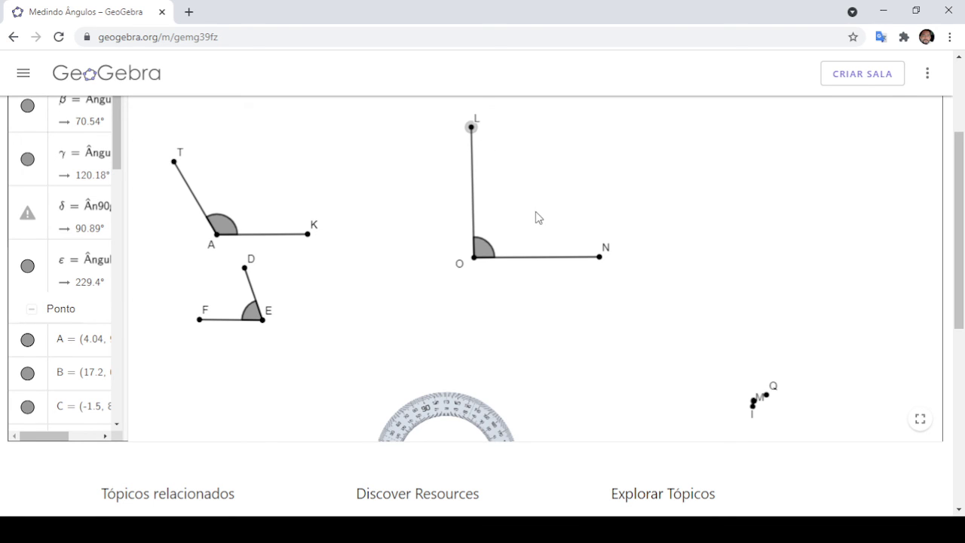
Step: Bring the protractor up to angle LON and place its centre mark on vertex O
scroll(538, 217, down, 4)
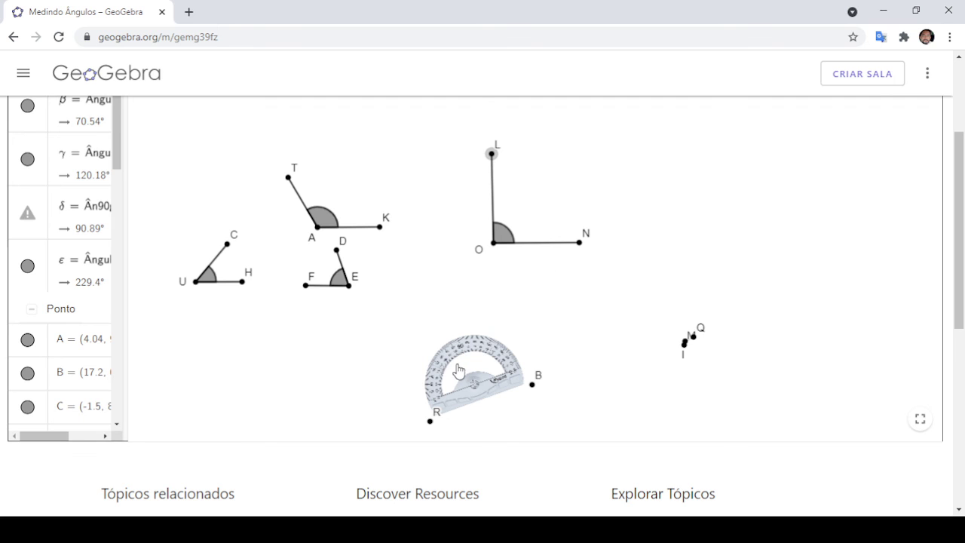
drag(458, 369, 491, 308)
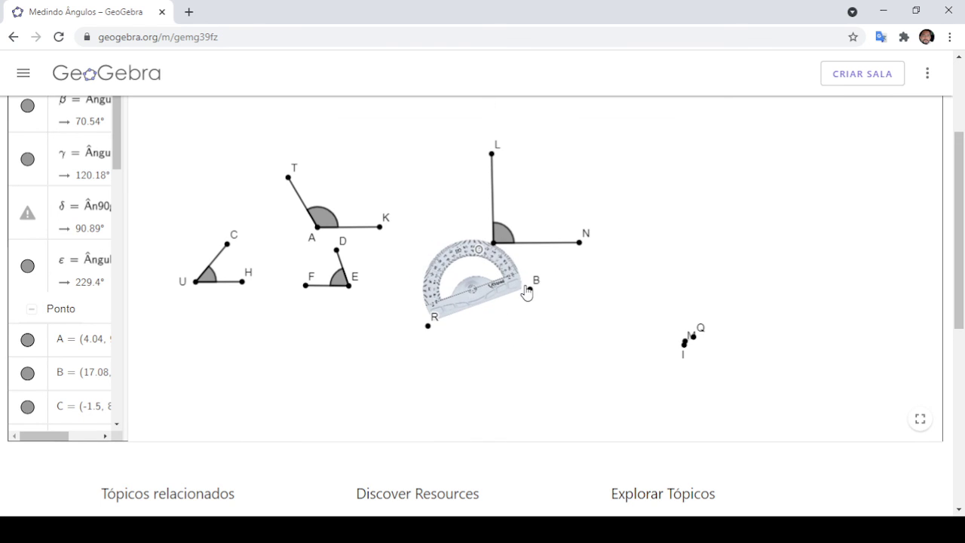
scroll(613, 273, up, 8)
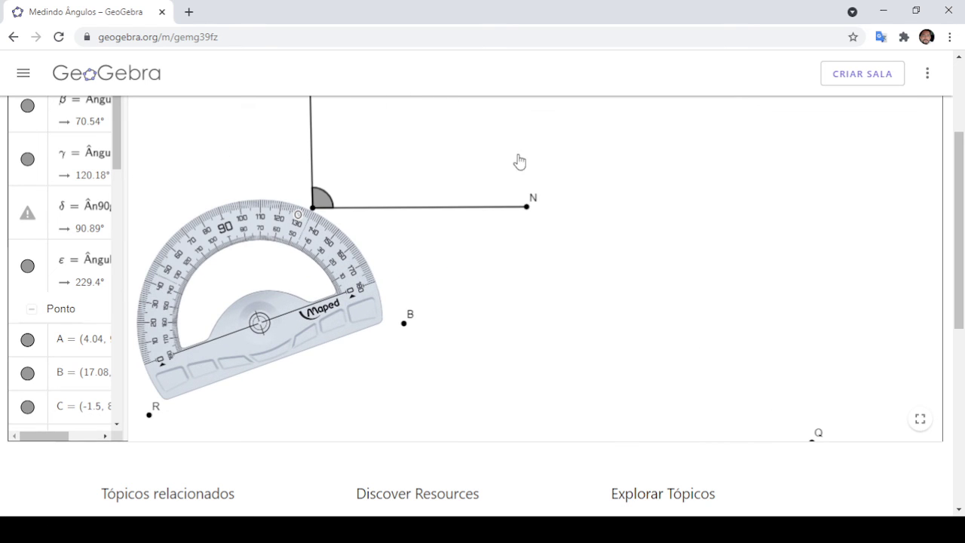
drag(519, 161, 644, 325)
drag(432, 412, 420, 202)
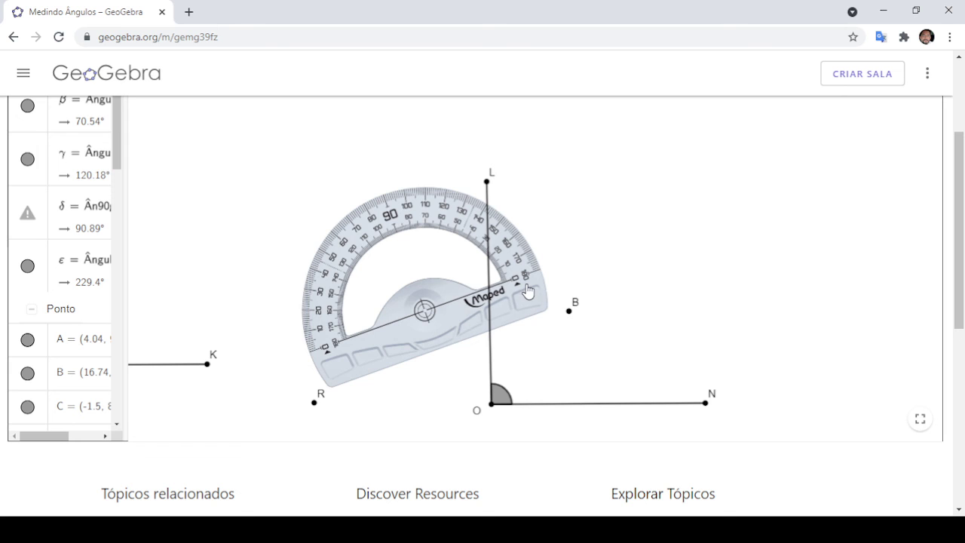
drag(527, 290, 594, 385)
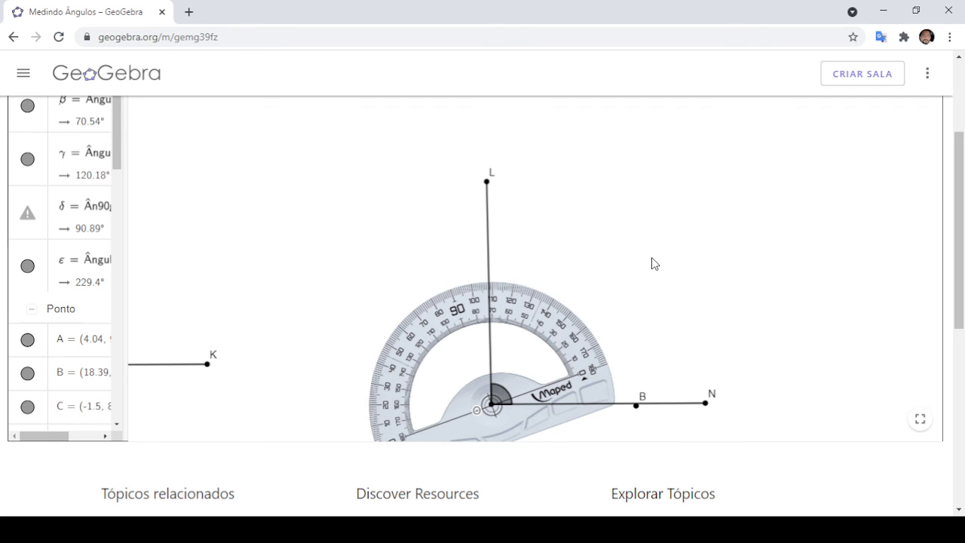
Step: Level the protractor with points R and B so its baseline follows side ON, keeping its centre on vertex O
drag(661, 258, 774, 174)
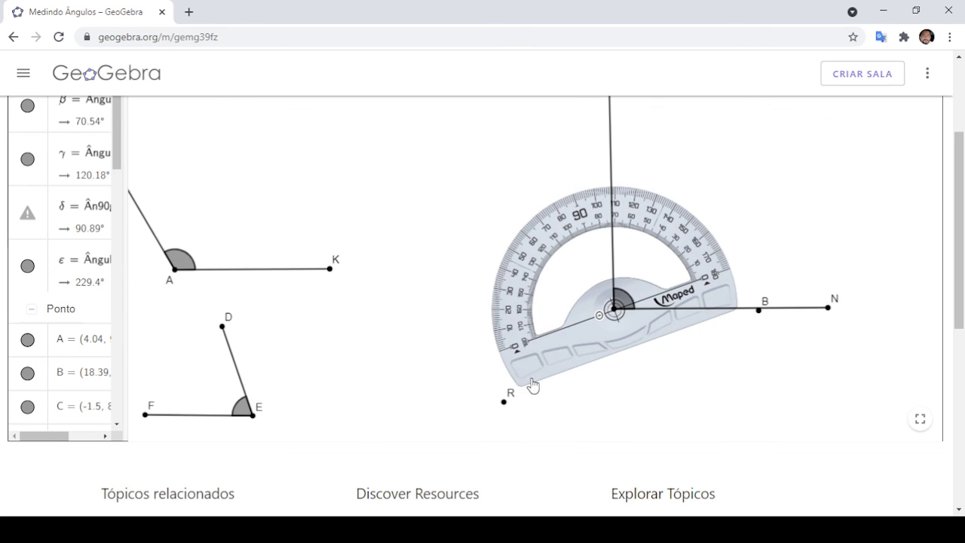
drag(505, 405, 466, 333)
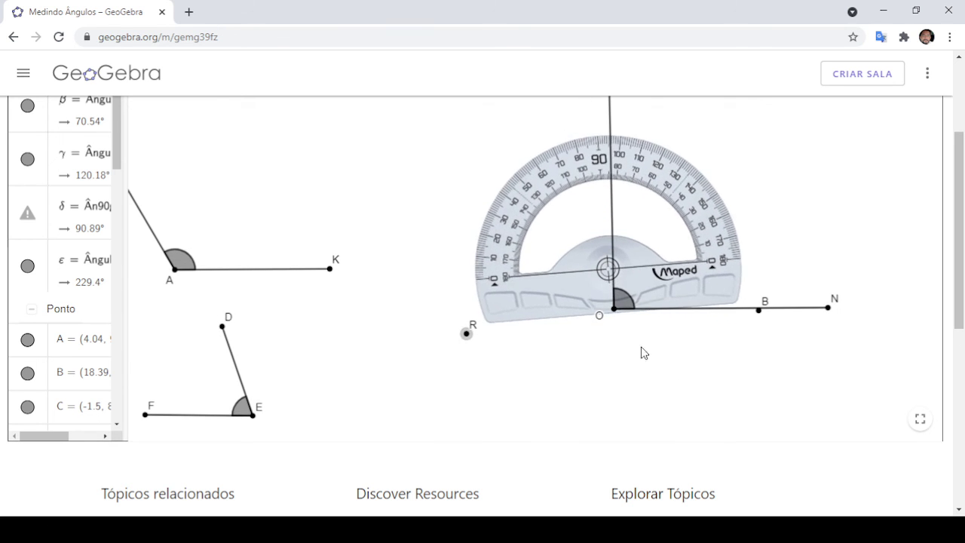
drag(758, 310, 747, 382)
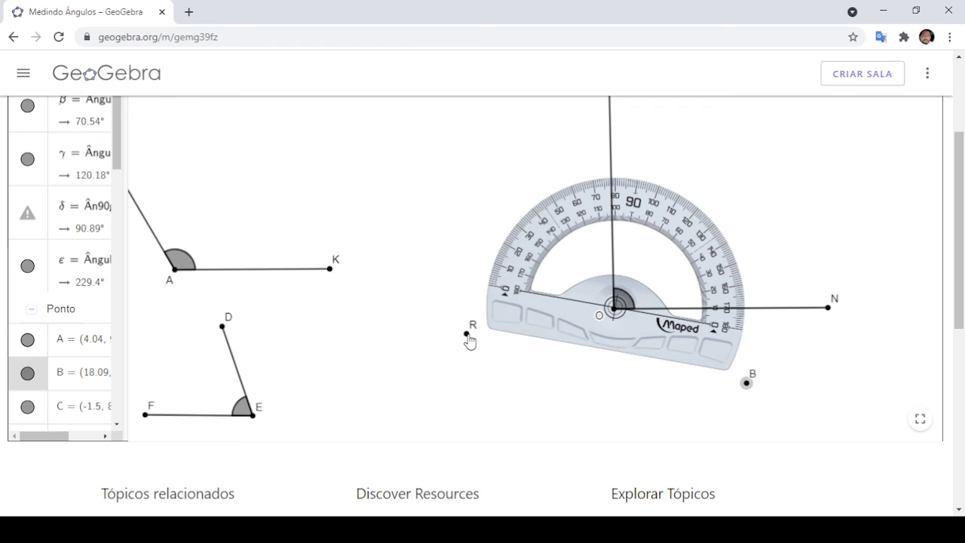
drag(464, 346, 507, 376)
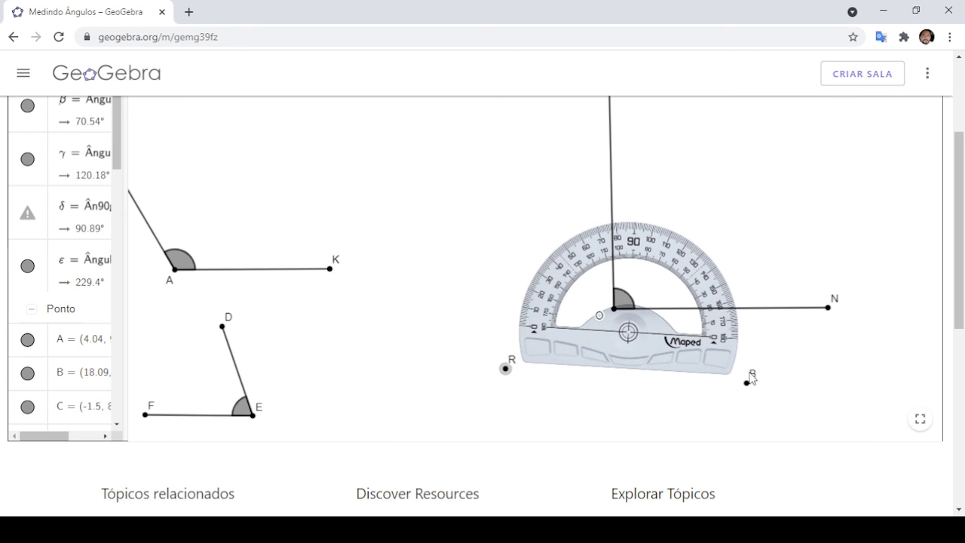
drag(749, 387, 752, 375)
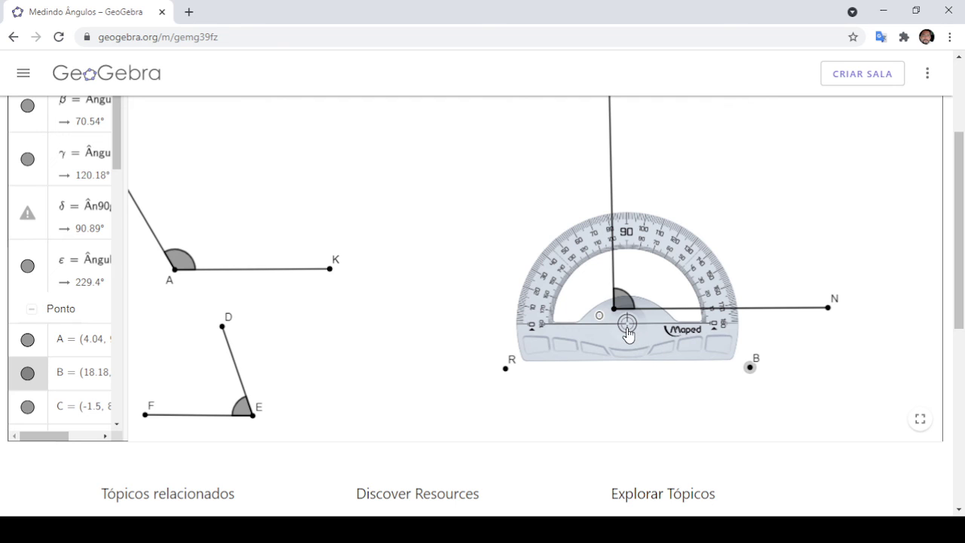
drag(627, 329, 614, 320)
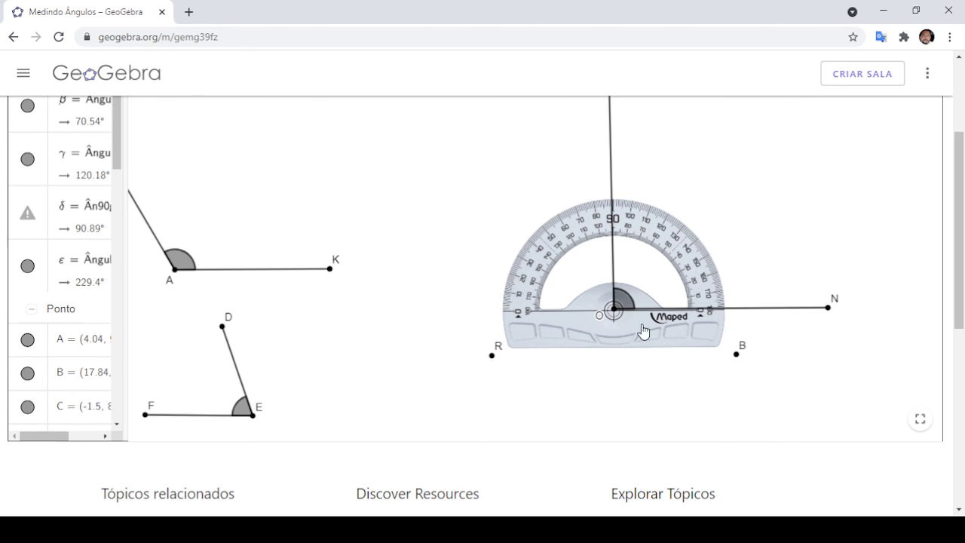
click(735, 354)
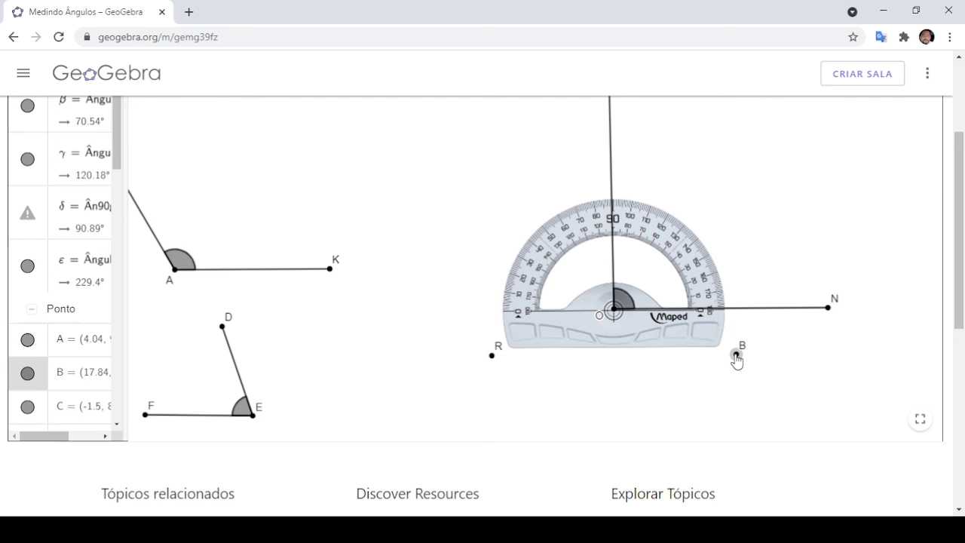
drag(736, 355, 733, 353)
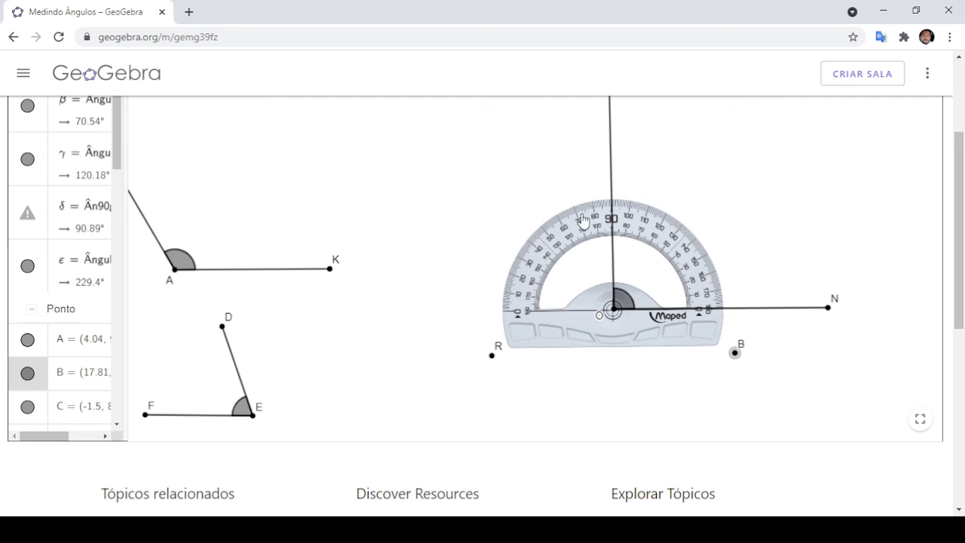